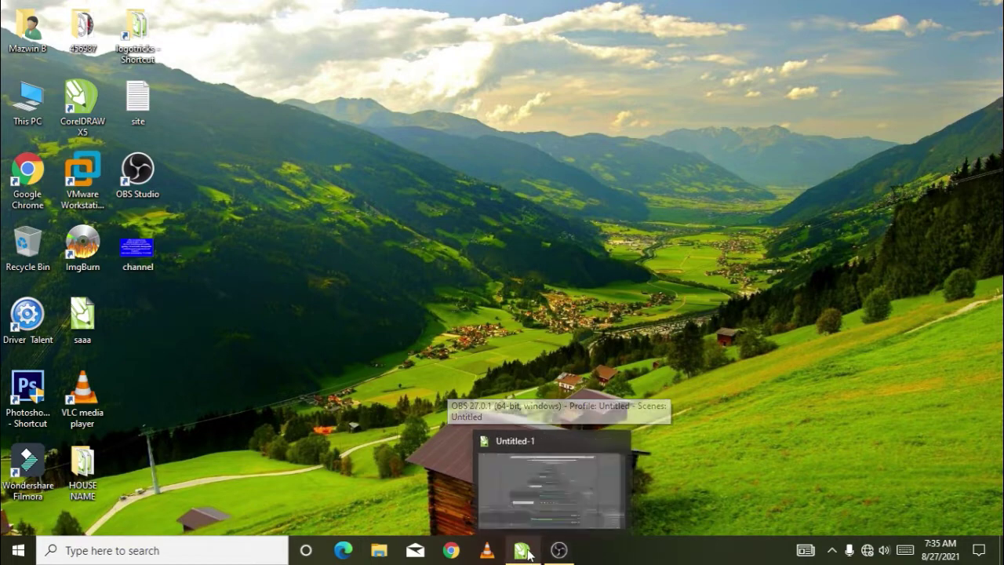
Step: Switch to CorelDRAW X5 and add the artistic text "word" in 24 pt Arial on the page
left_click(523, 553)
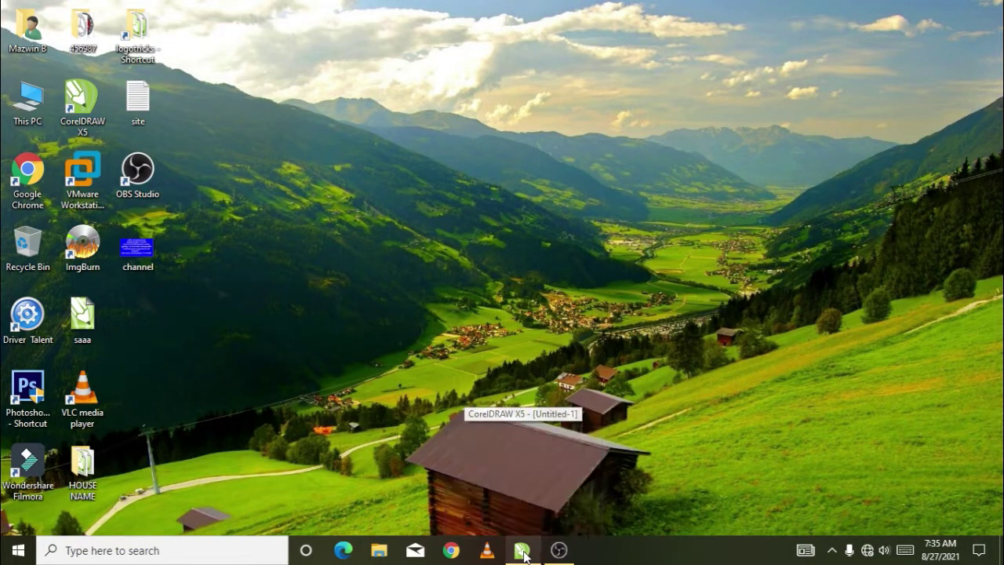
scroll(451, 314, "up", 2)
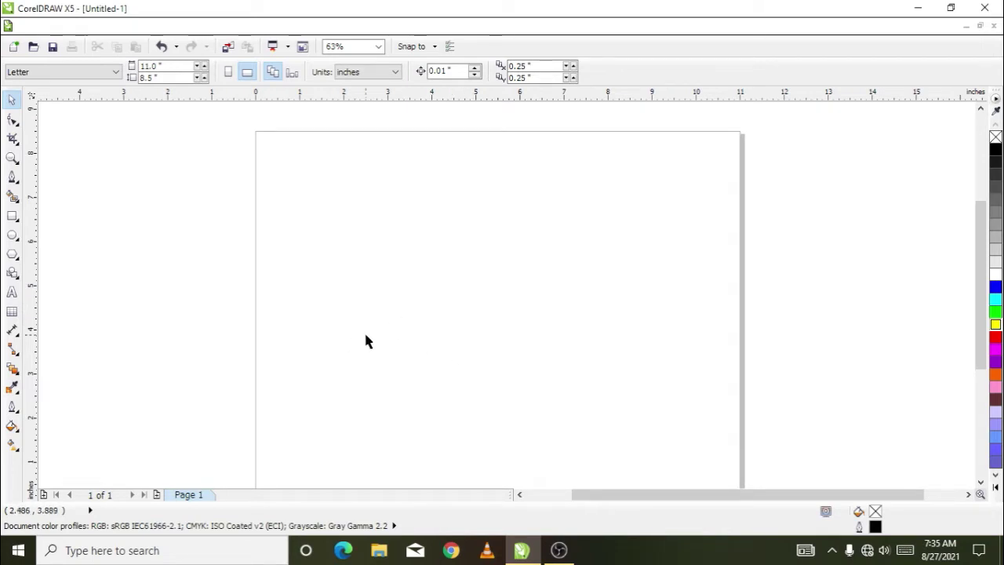
left_click(12, 292)
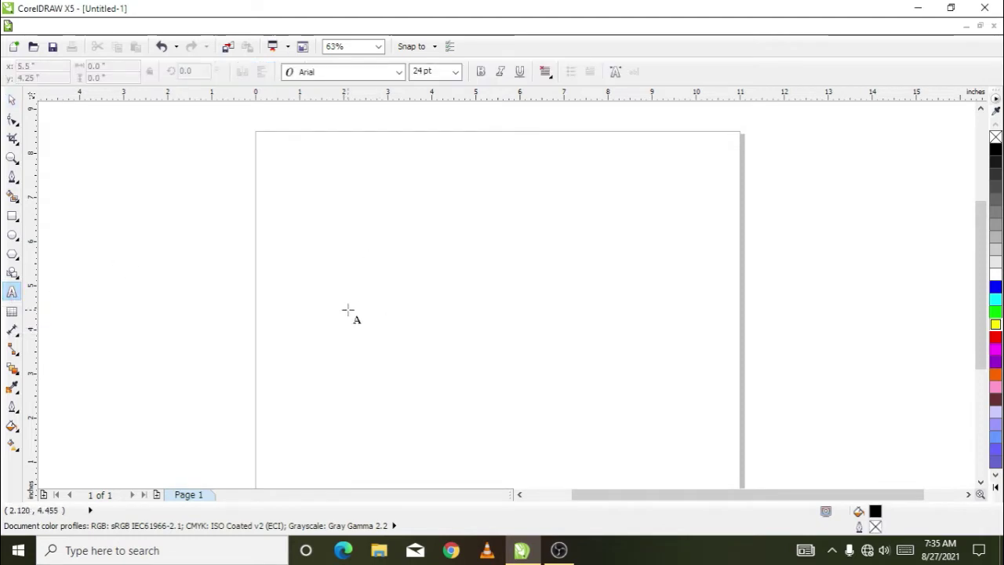
left_click(349, 309)
scroll(373, 306, "up", 2)
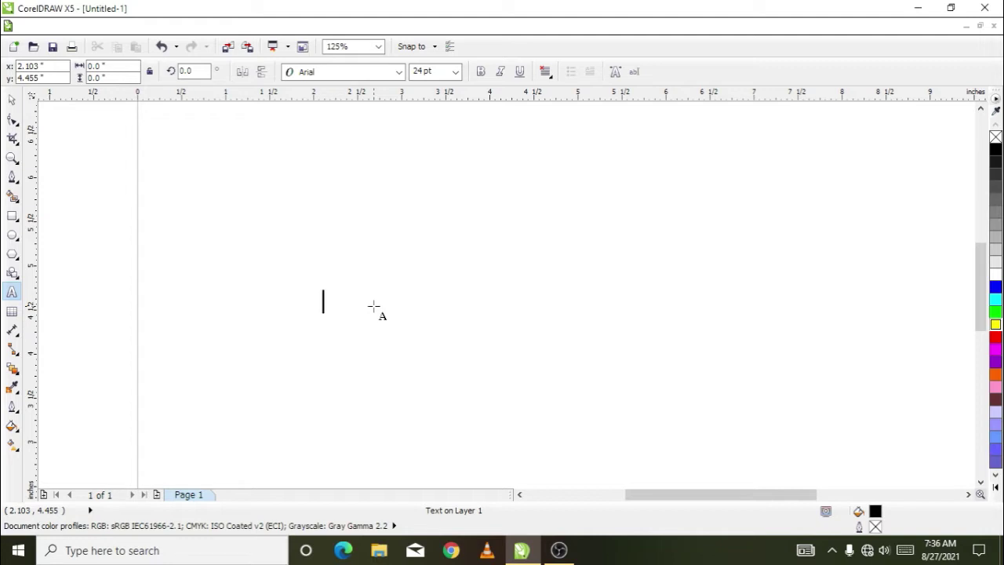
type("word")
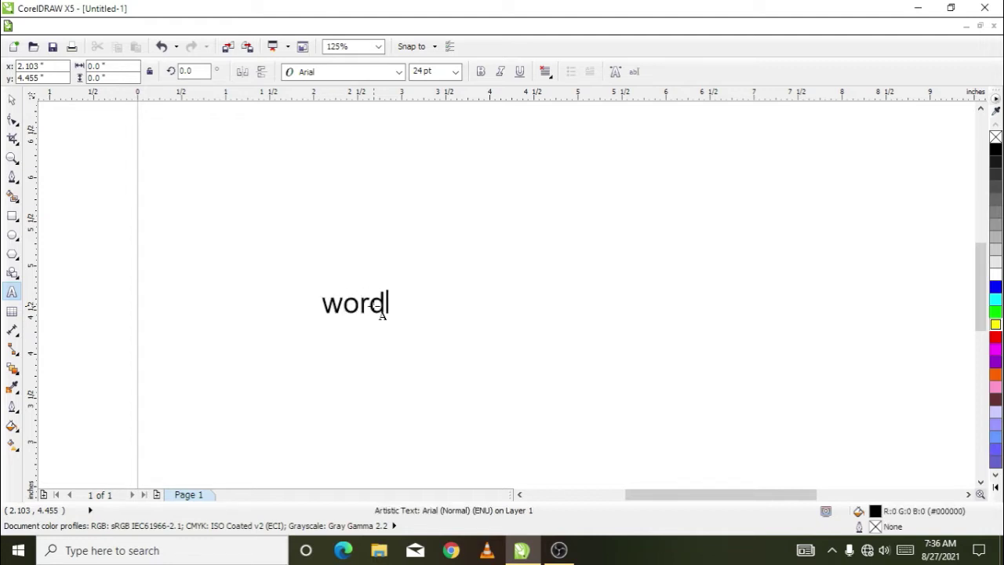
key("ctrl+space")
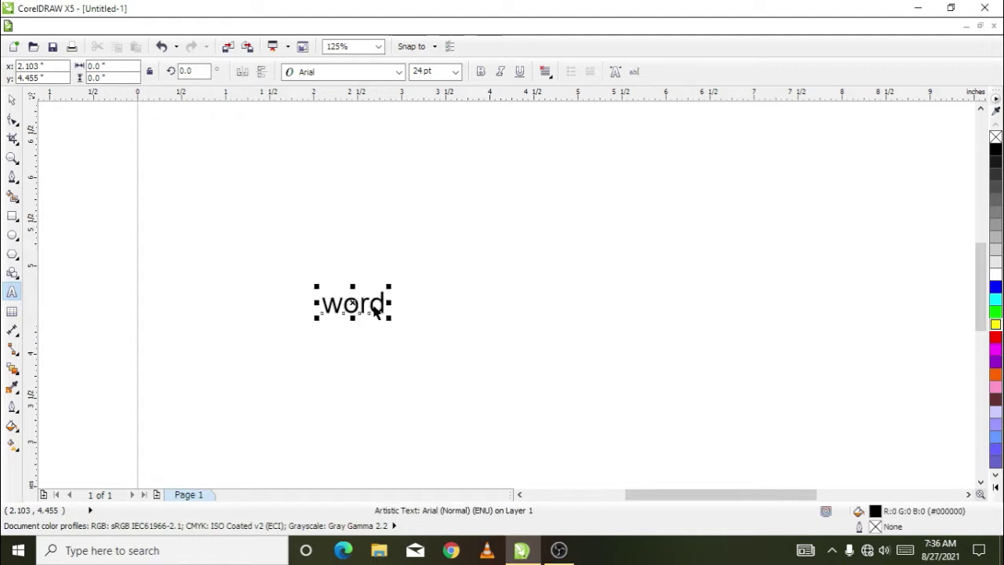
Step: Enlarge the text "word" to about 139 pt, roughly 4.04 inches wide, and change its case to UPPERCASE
left_click_drag(390, 289, 685, 186)
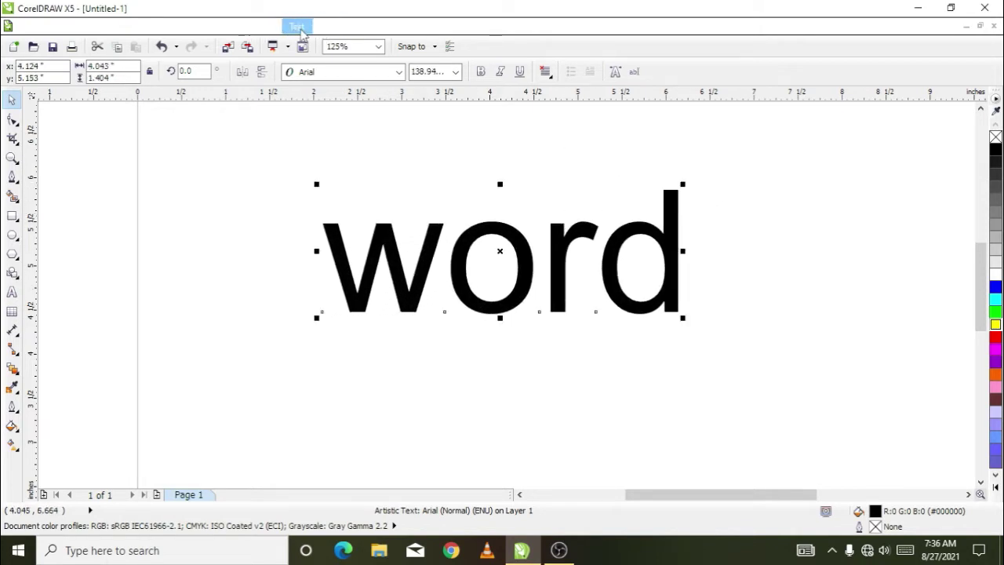
left_click(297, 28)
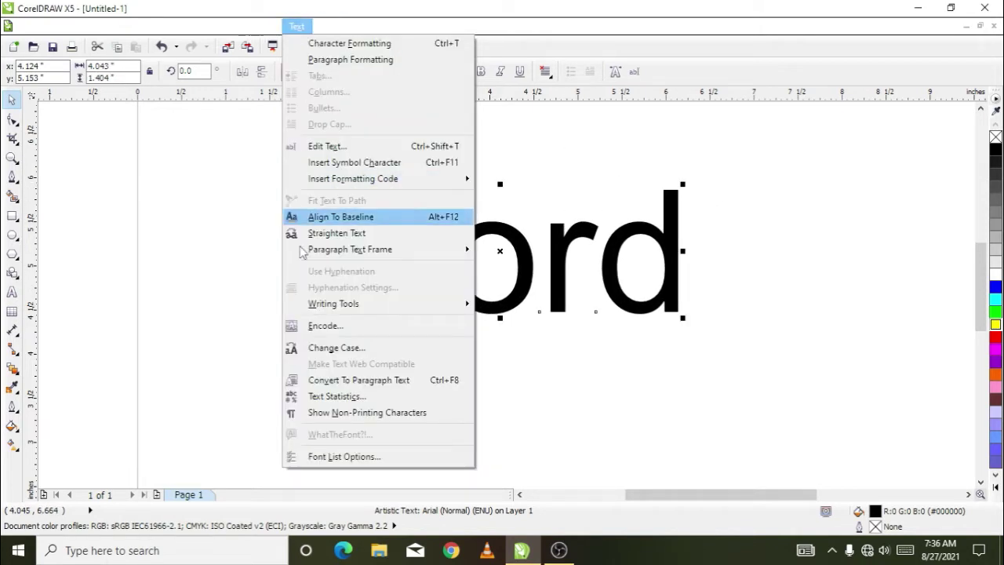
left_click(329, 350)
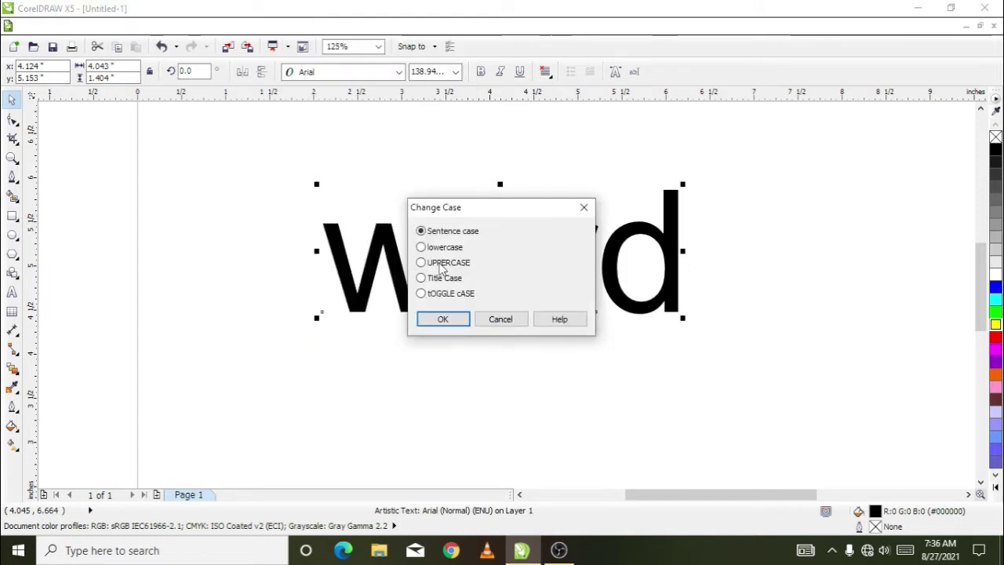
left_click(449, 320)
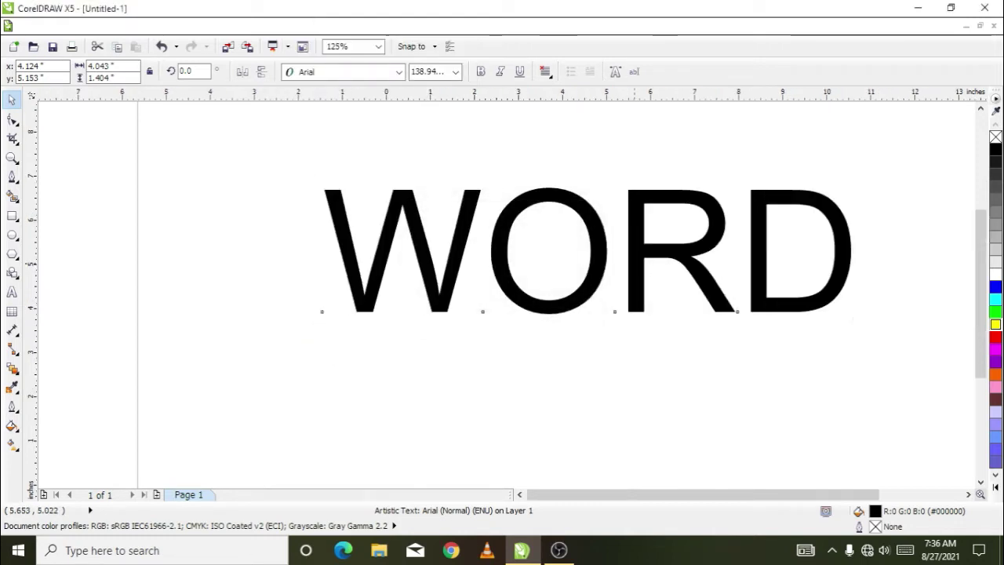
scroll(650, 260, "down", 1)
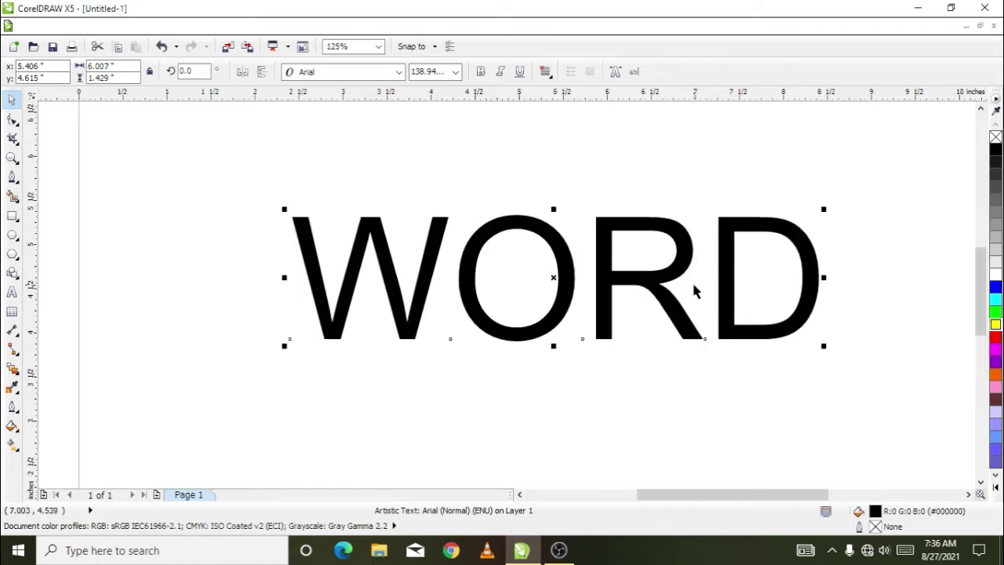
scroll(693, 287, "up", 1)
Step: Try the Impact font on the text WORD, and set its font to Arial Black
left_click(398, 72)
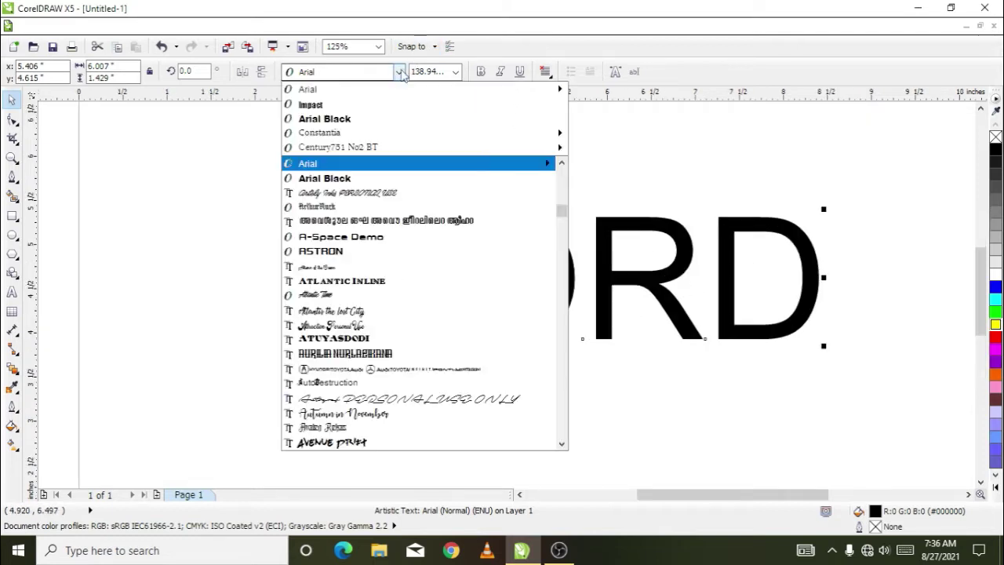
left_click(333, 106)
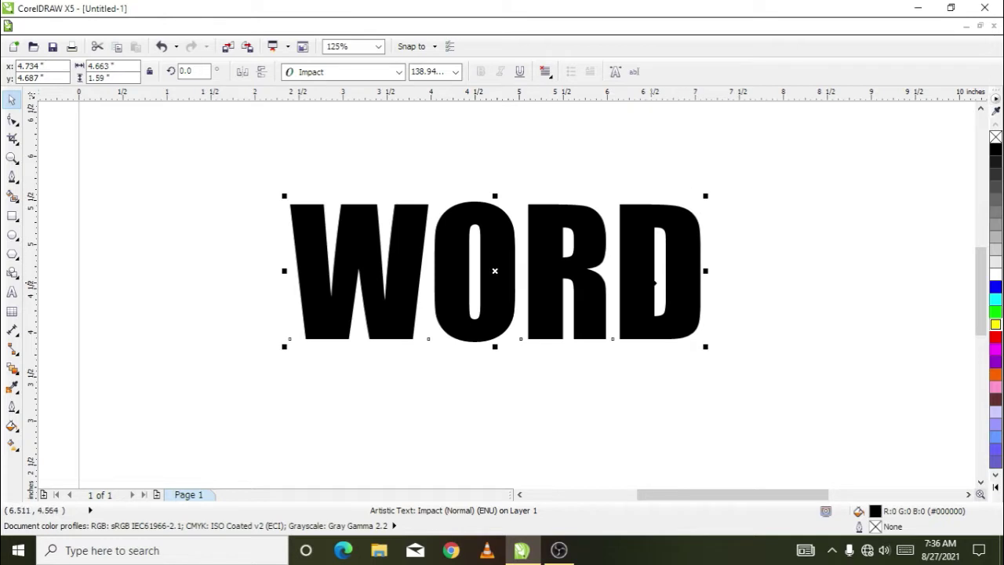
left_click(386, 73)
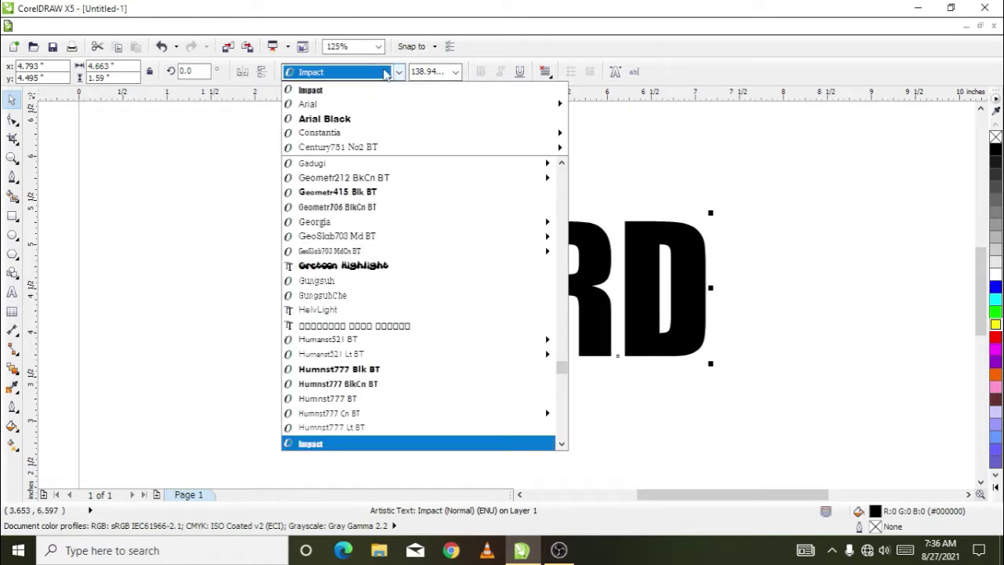
left_click(325, 118)
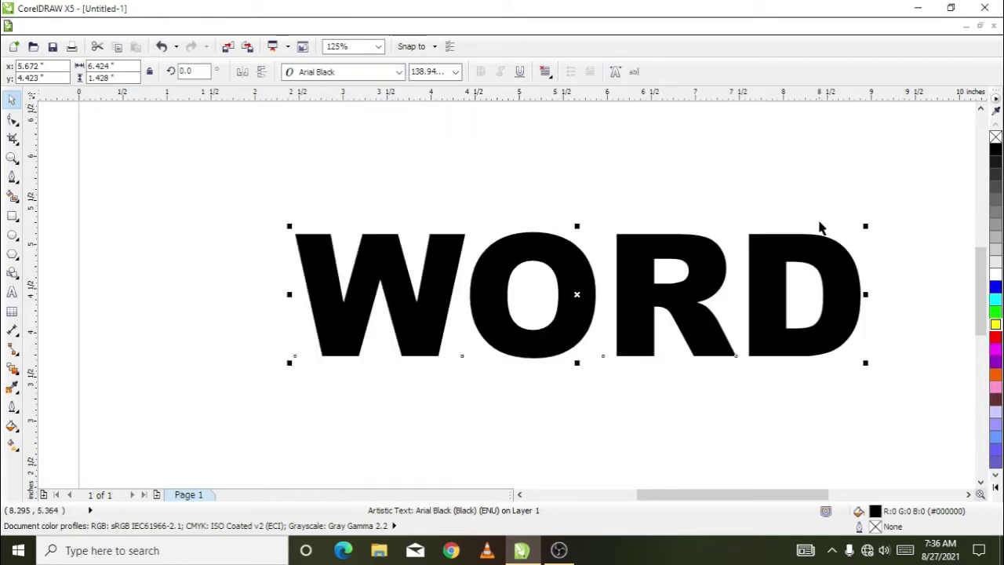
left_click(773, 193)
left_click_drag(788, 298, 784, 289)
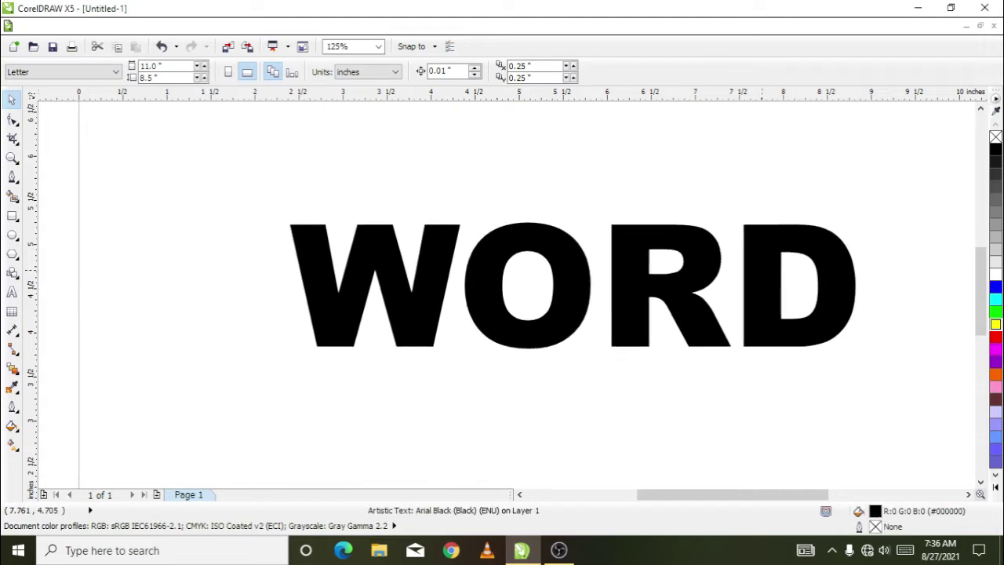
left_click(690, 424)
left_click(665, 357)
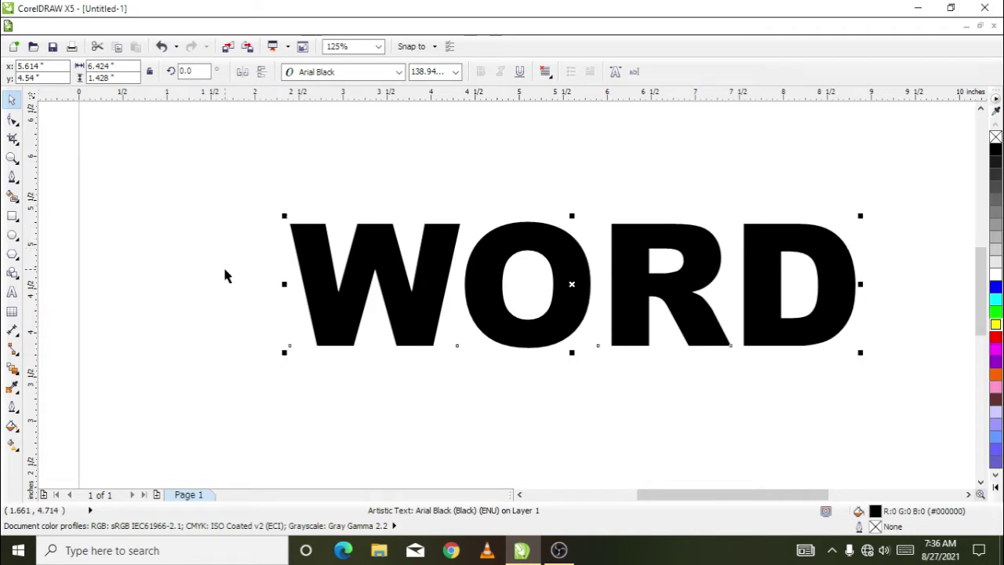
left_click(432, 178)
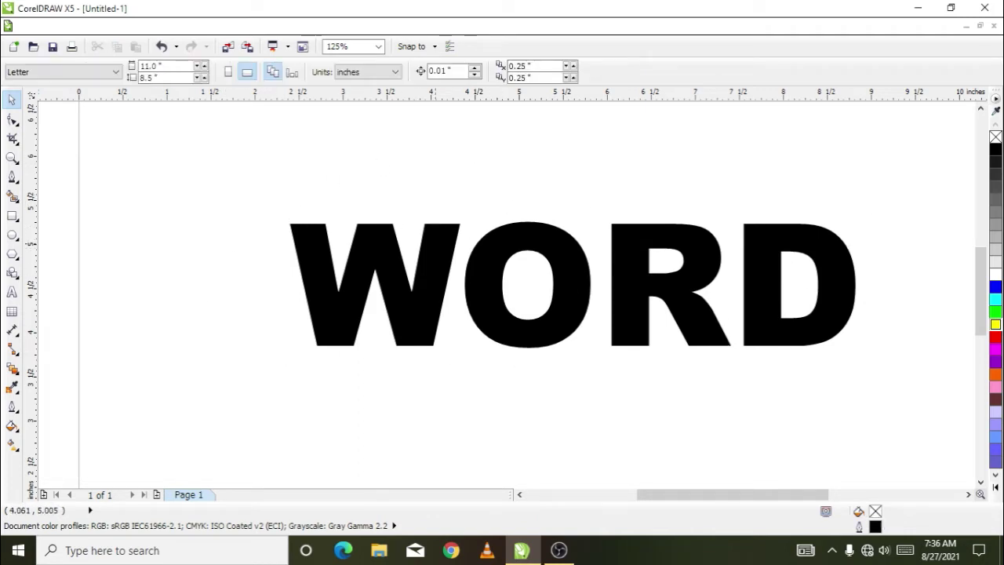
Step: Add a one-step outside contour with a green fill and a 0.051" offset to the text WORD
key("Tab")
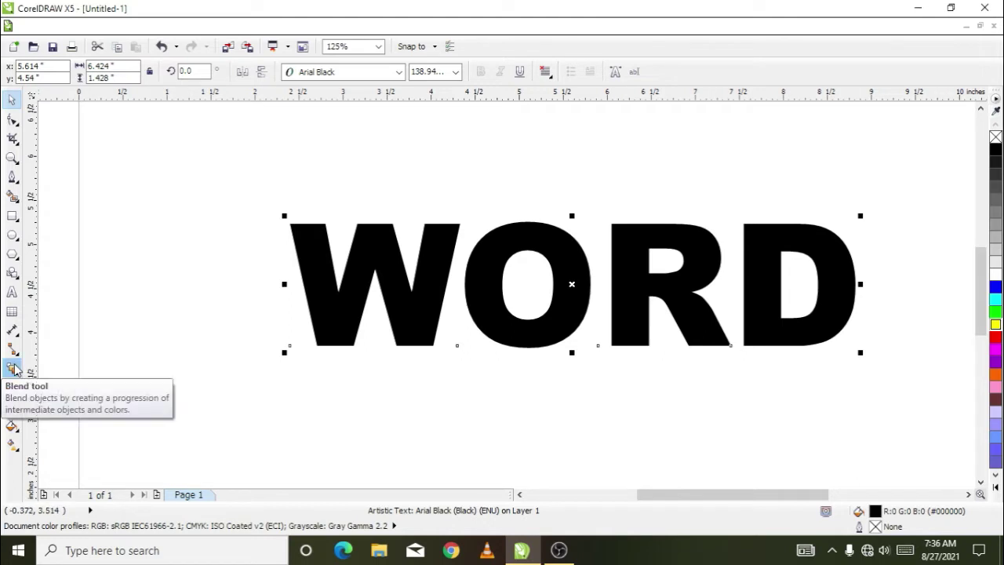
left_click(13, 368)
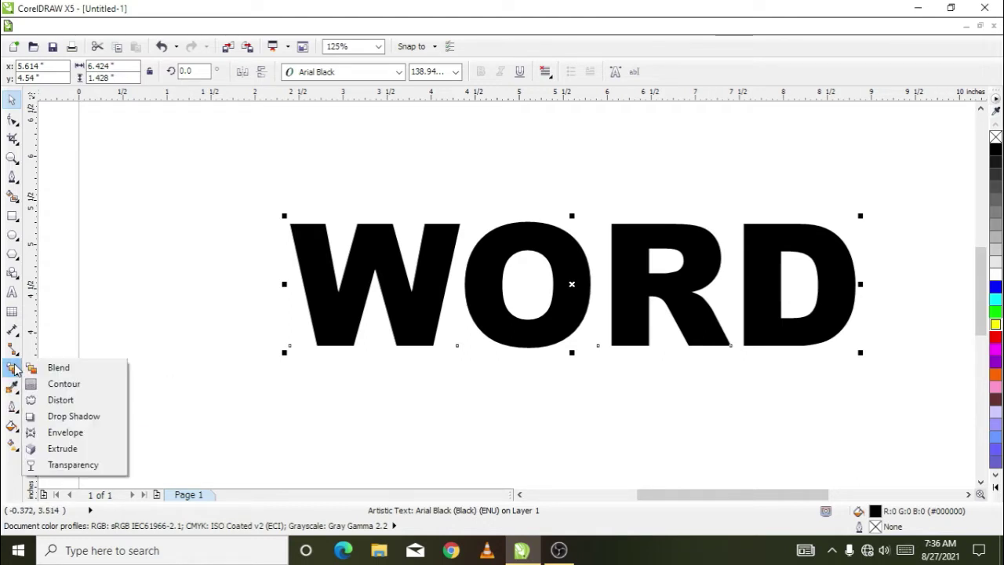
left_click(70, 390)
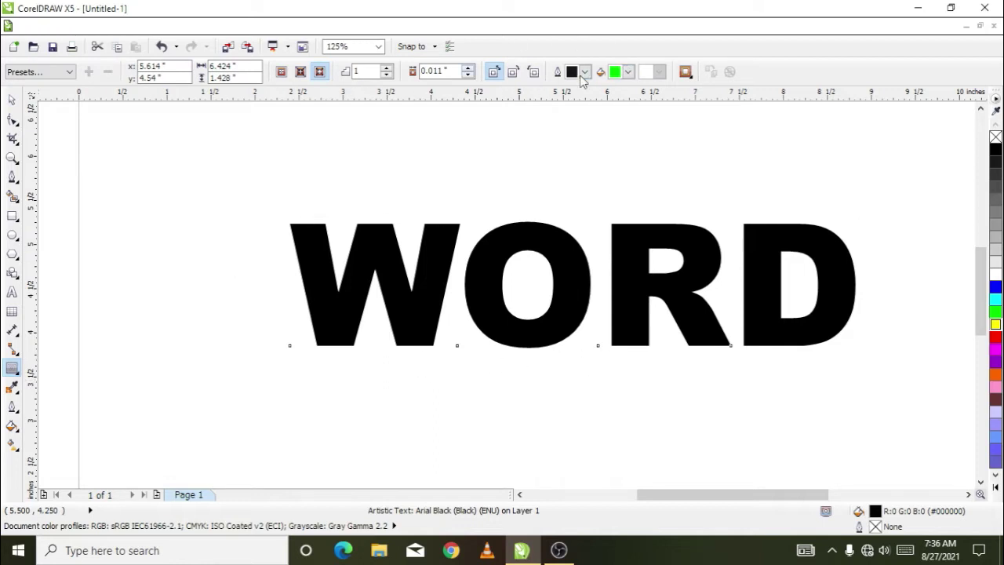
left_click(467, 68)
left_click(467, 68)
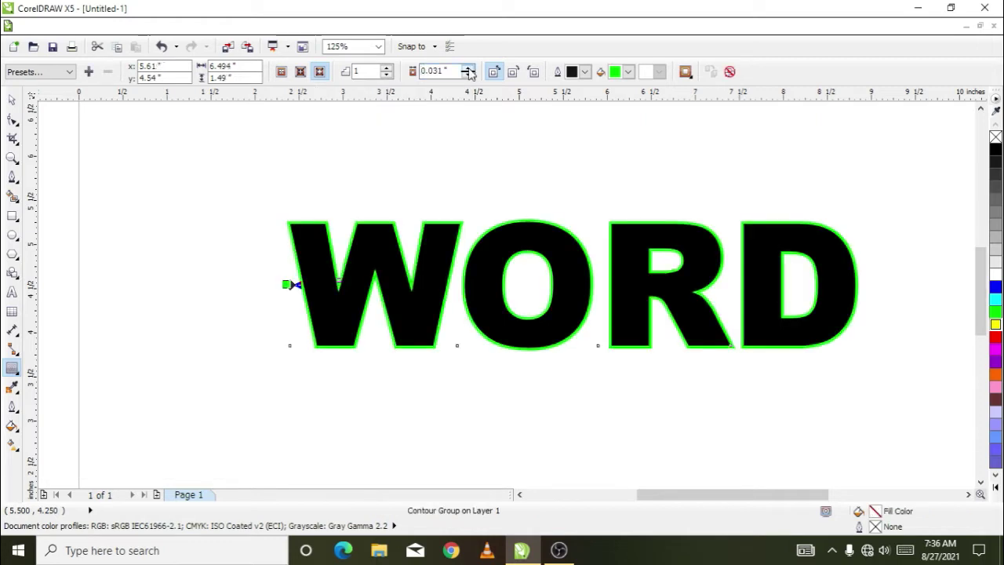
left_click(467, 68)
left_click(467, 68)
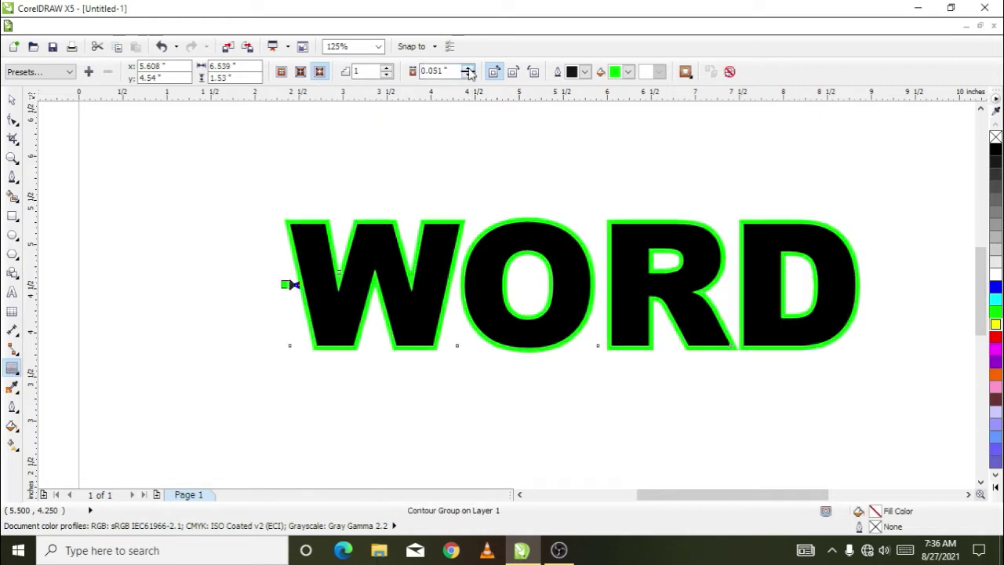
left_click(12, 104)
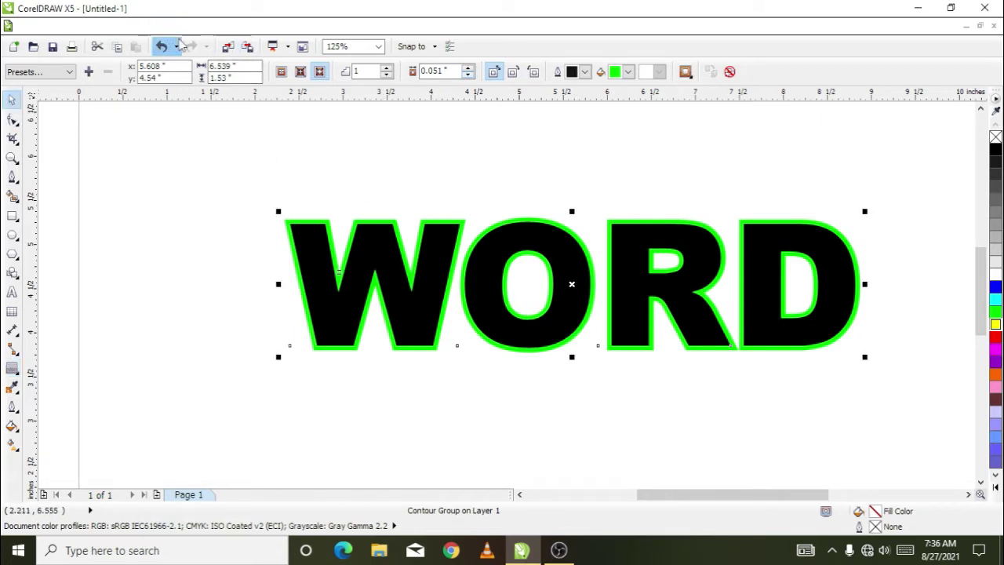
Step: Change the text's contour to an inside contour and break the contour group apart
left_click(300, 72)
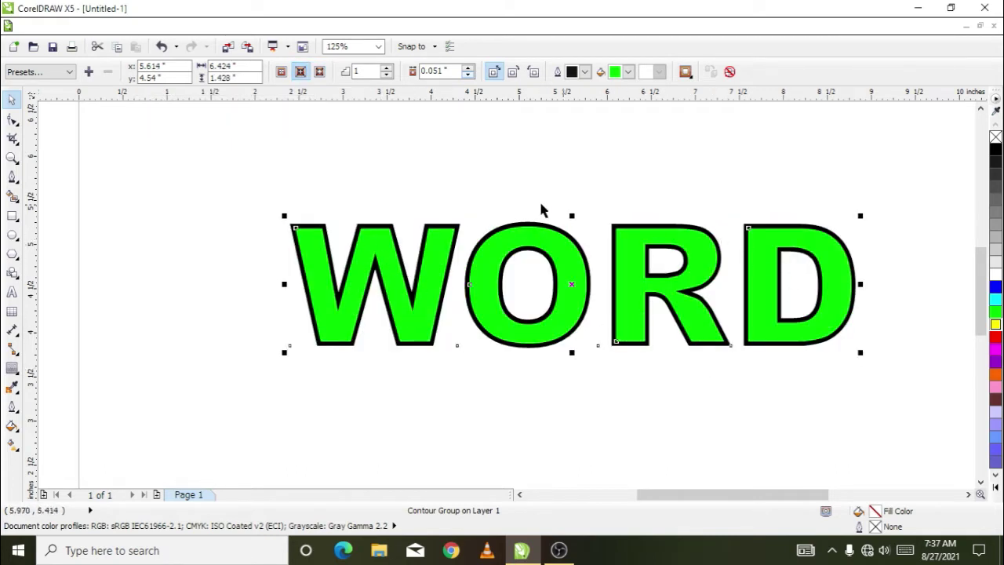
left_click(506, 155)
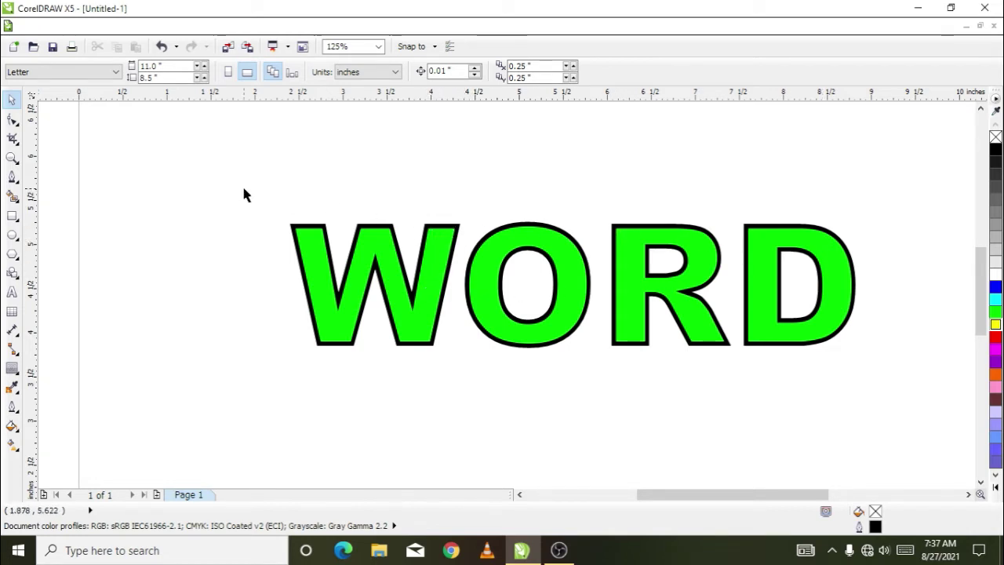
left_click_drag(244, 191, 926, 437)
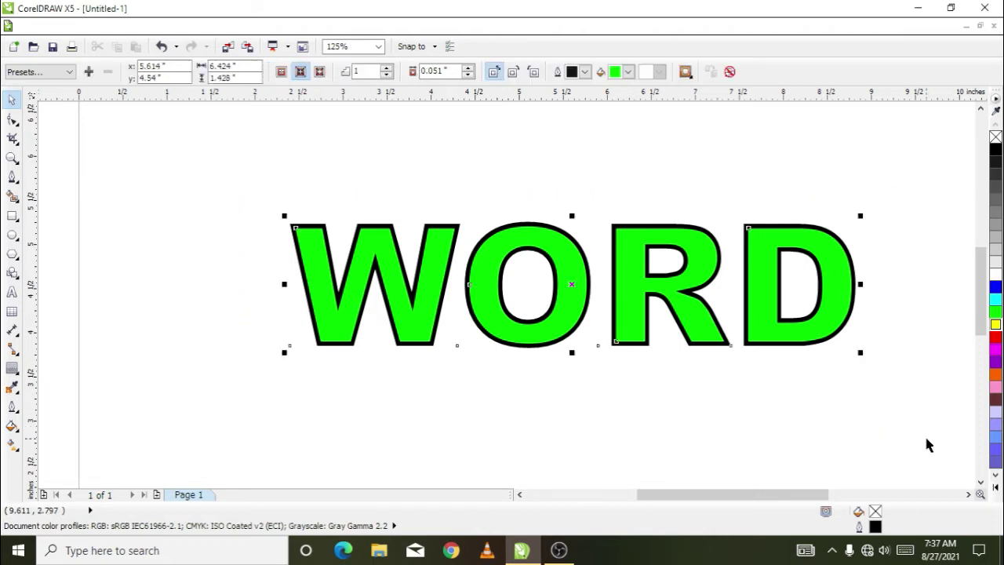
left_click(172, 27)
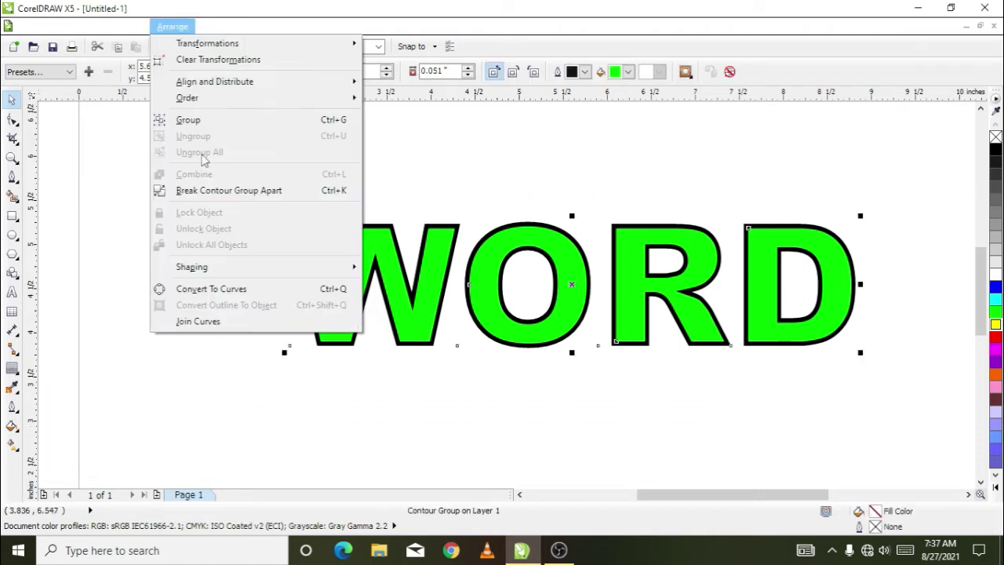
left_click(212, 194)
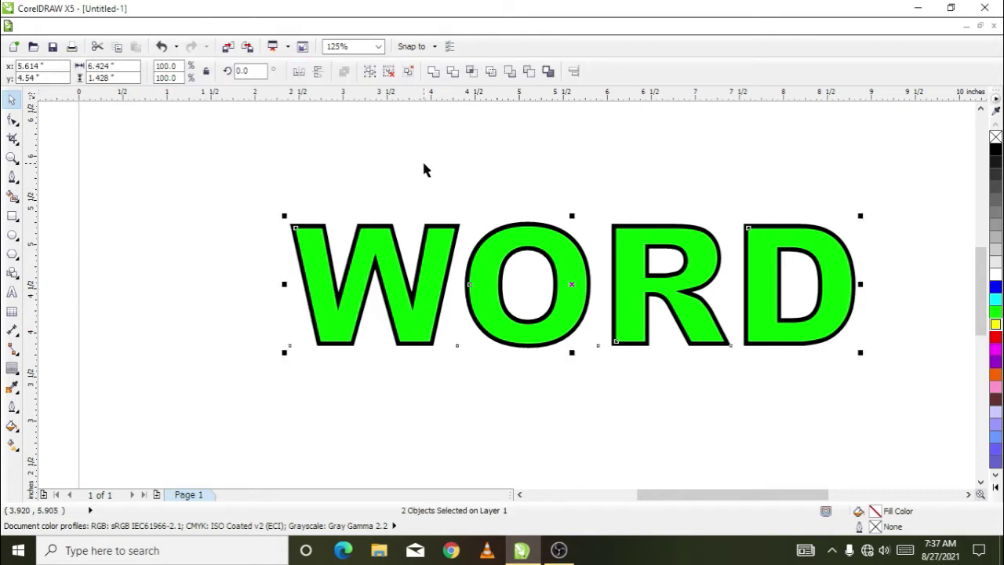
Step: Test-move the green letters and undo it, and apply Simplify to the green letters and black text together
left_click_drag(395, 274, 387, 319)
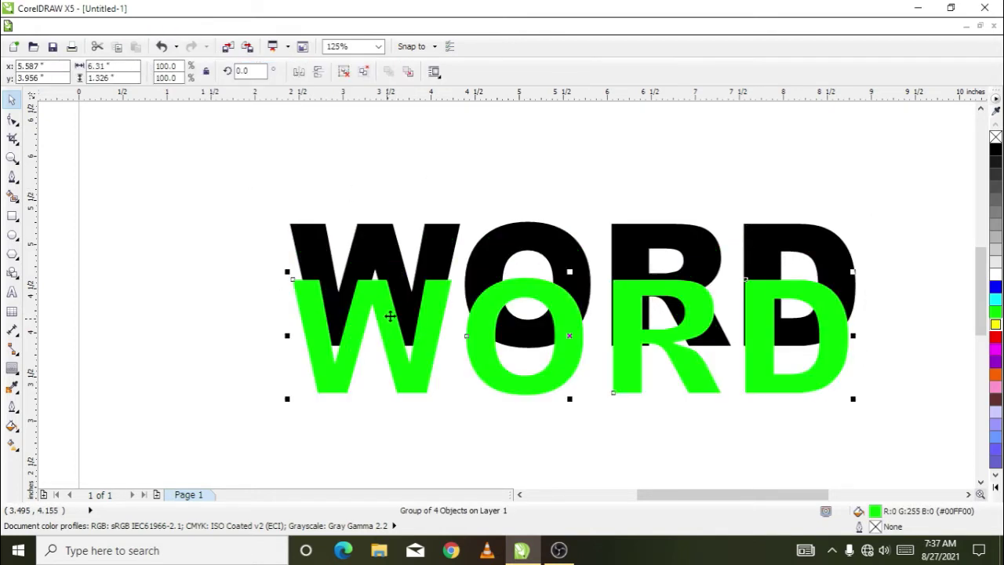
key("ctrl+z")
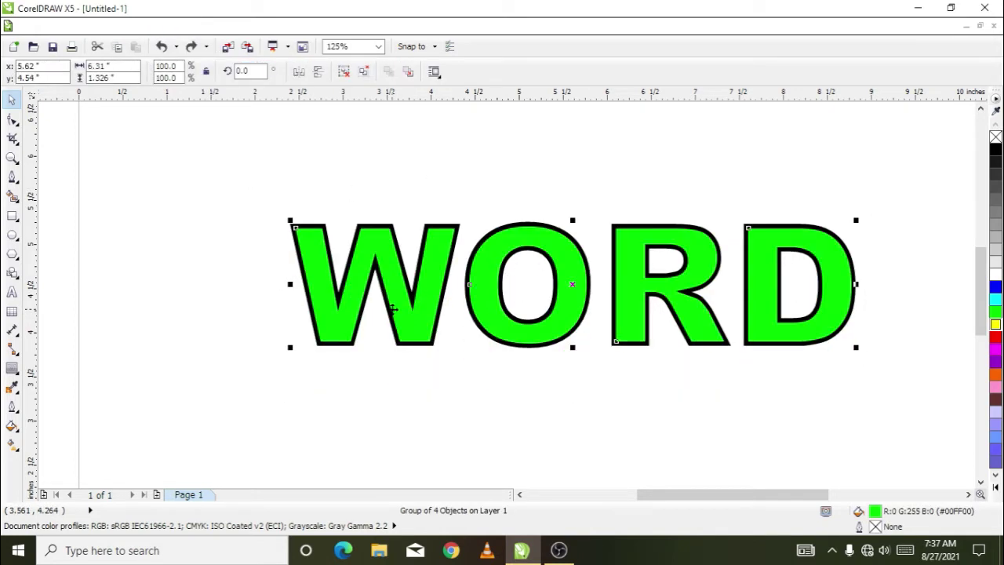
left_click_drag(273, 175, 886, 396)
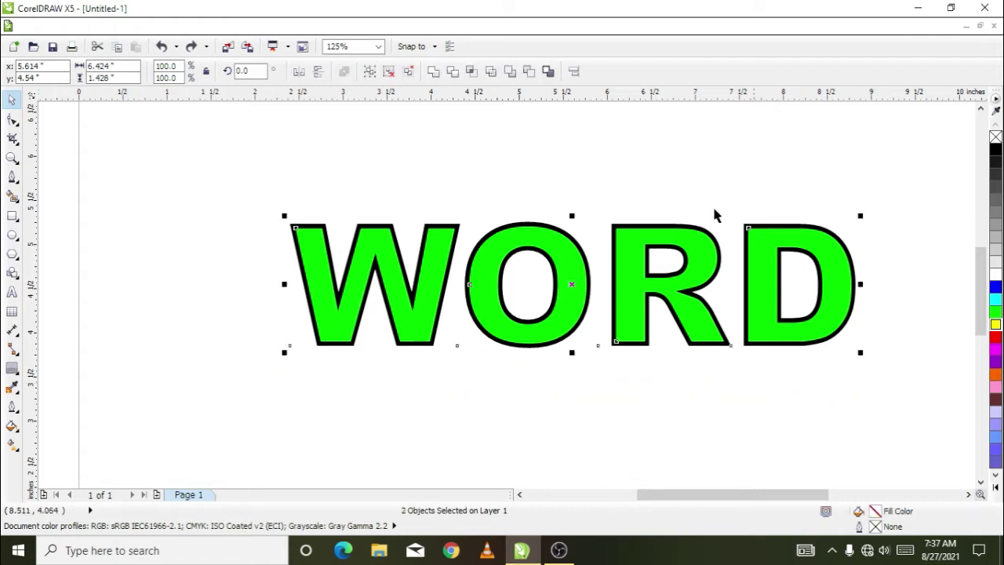
left_click(493, 73)
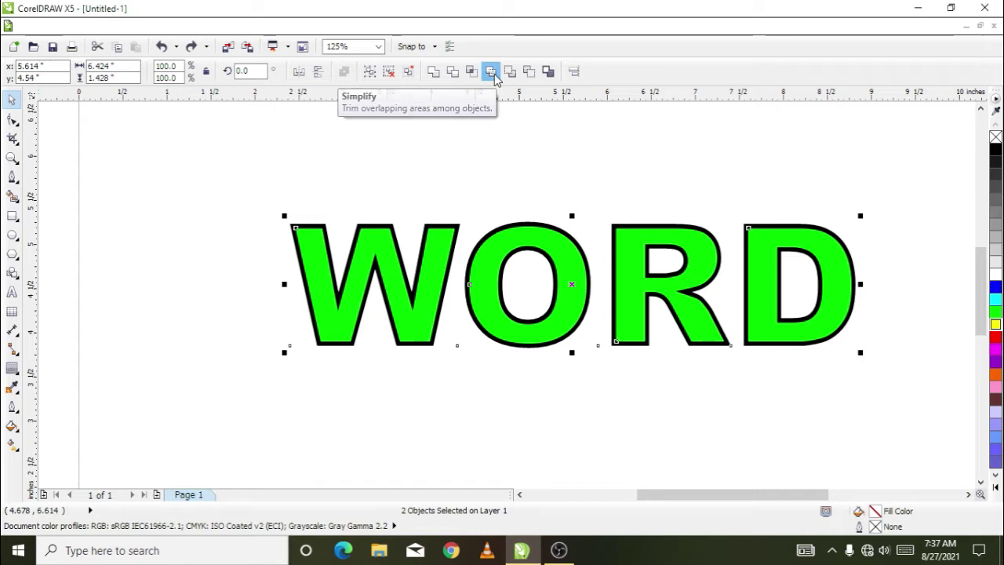
left_click(573, 154)
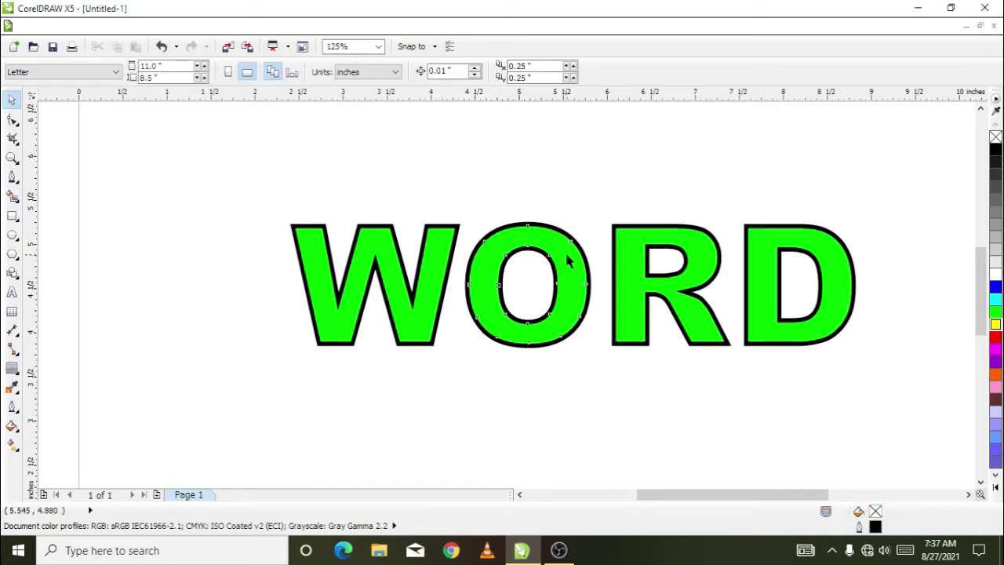
Step: Test-move the green W, O, R and D pieces below the black outlined word, select them together and undo the moves
left_click_drag(566, 252, 554, 377)
left_click_drag(418, 295, 506, 441)
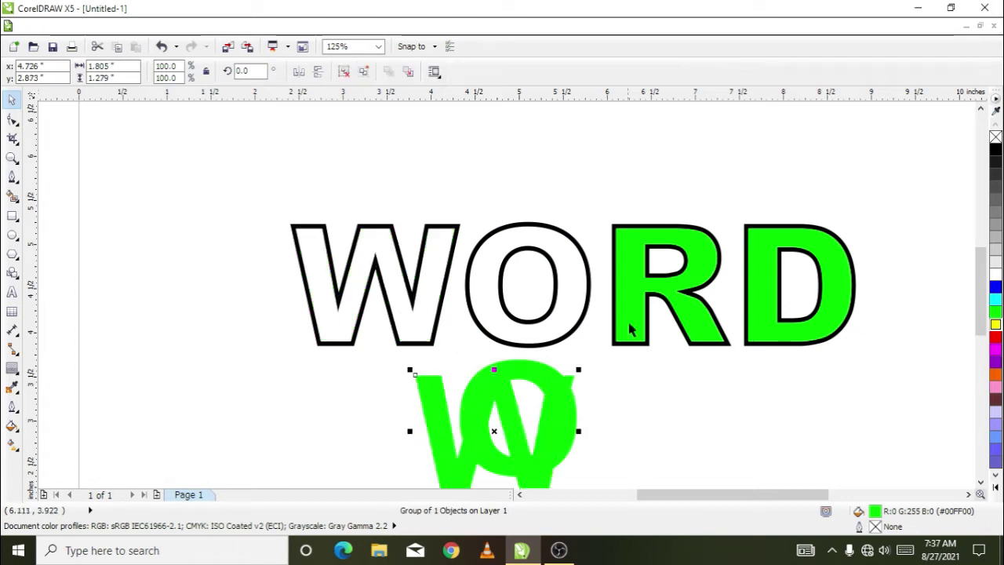
left_click_drag(634, 318, 541, 433)
left_click_drag(774, 334, 555, 440)
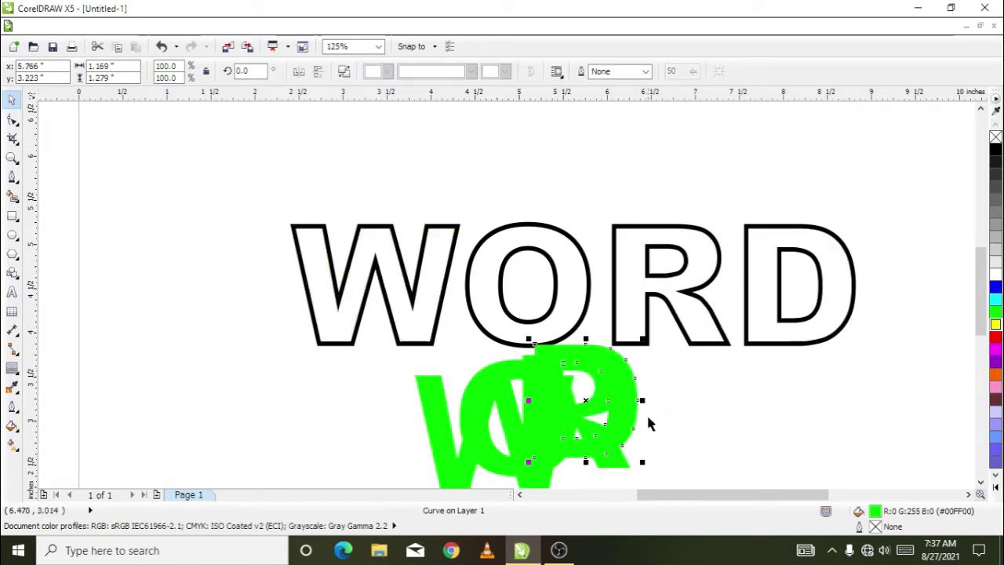
scroll(645, 411, "down", 2)
scroll(643, 454, "up", 2)
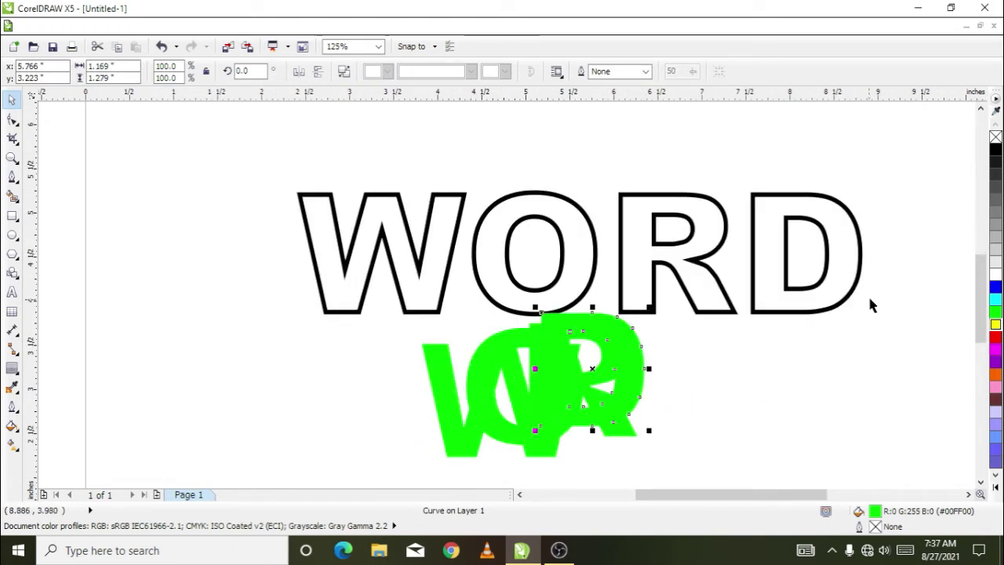
left_click_drag(871, 296, 375, 468)
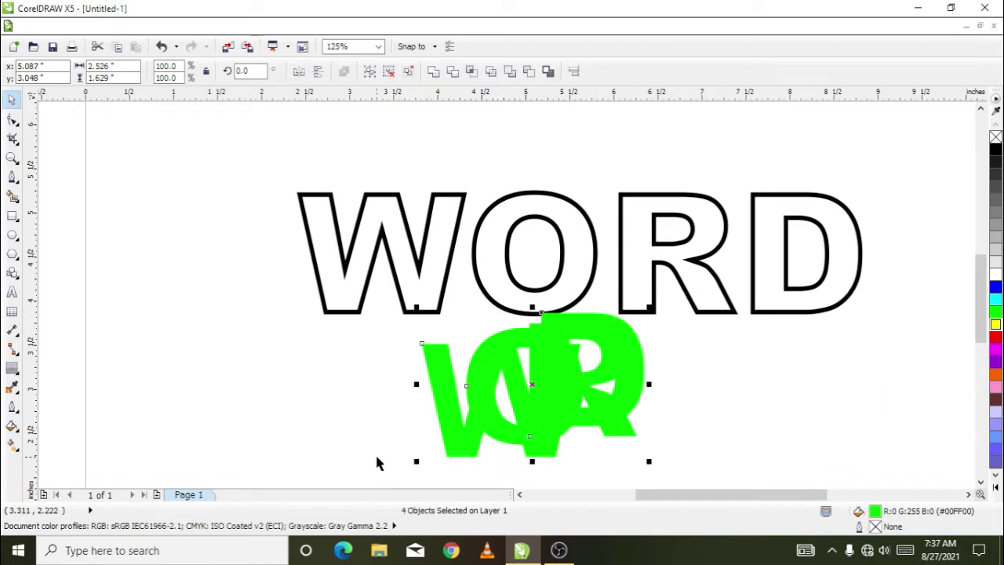
key("ctrl+z")
key("ctrl+z")
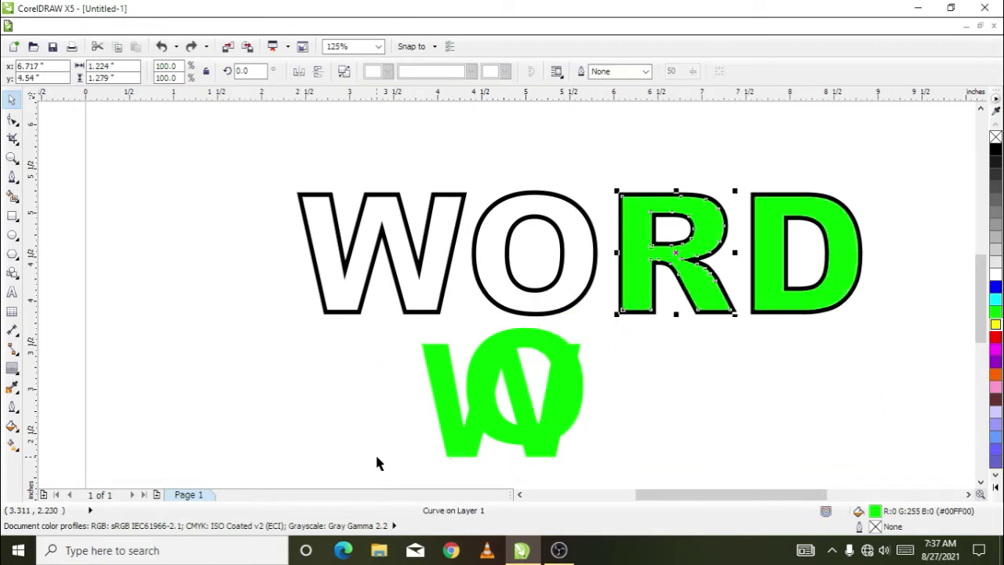
key("ctrl+z")
key("ctrl+z")
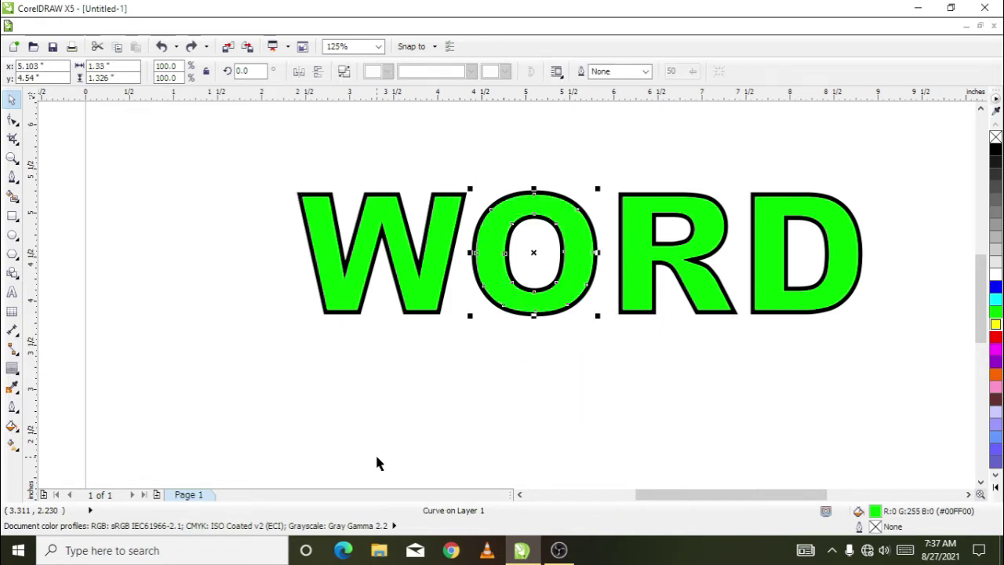
Step: Undo the Simplify operation, the contour and the earlier text moves back to the plain black text WORD
key("ctrl+z")
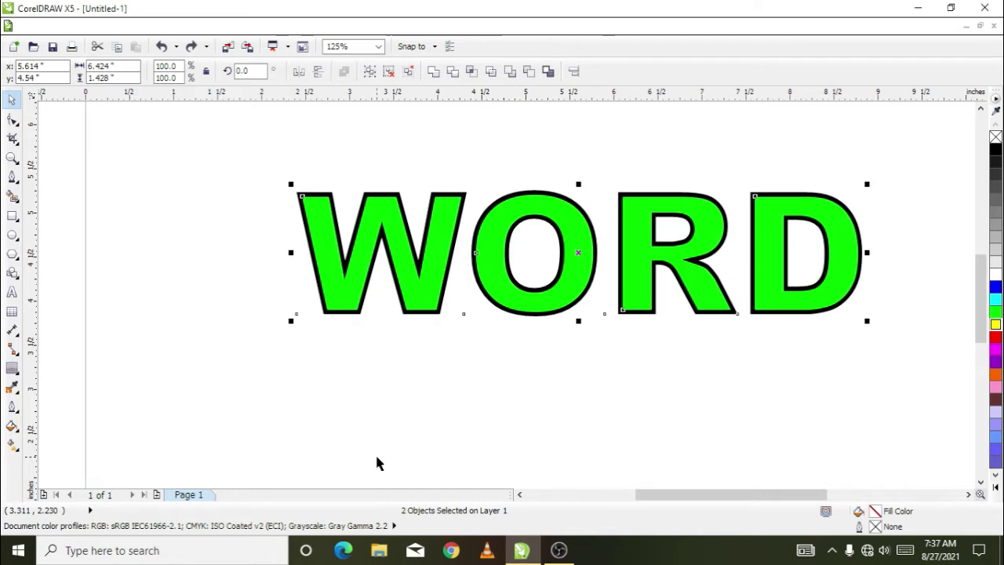
key("ctrl+z")
key("ctrl+z")
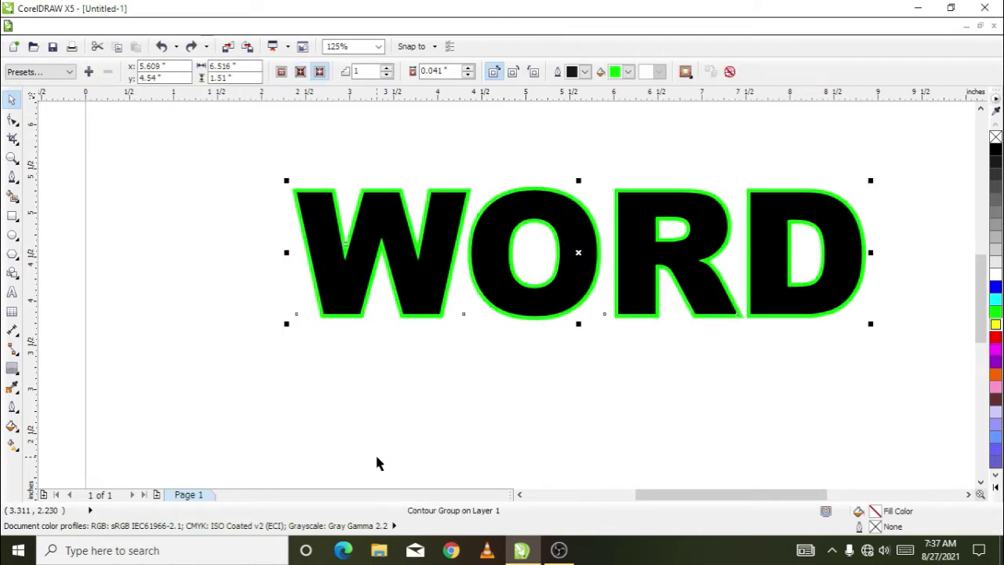
key("ctrl+z")
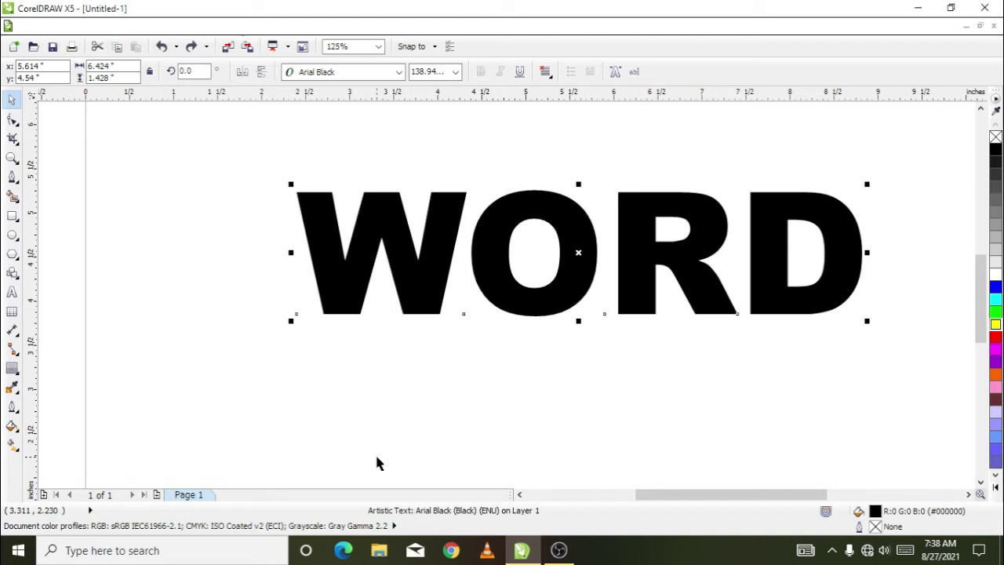
key("ctrl+z")
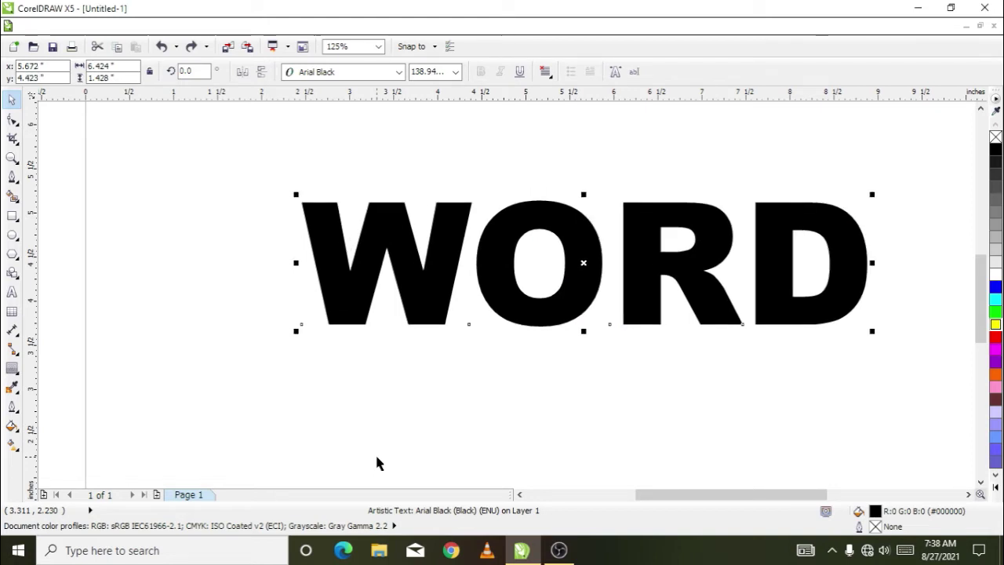
left_click(604, 120)
key("ctrl+z")
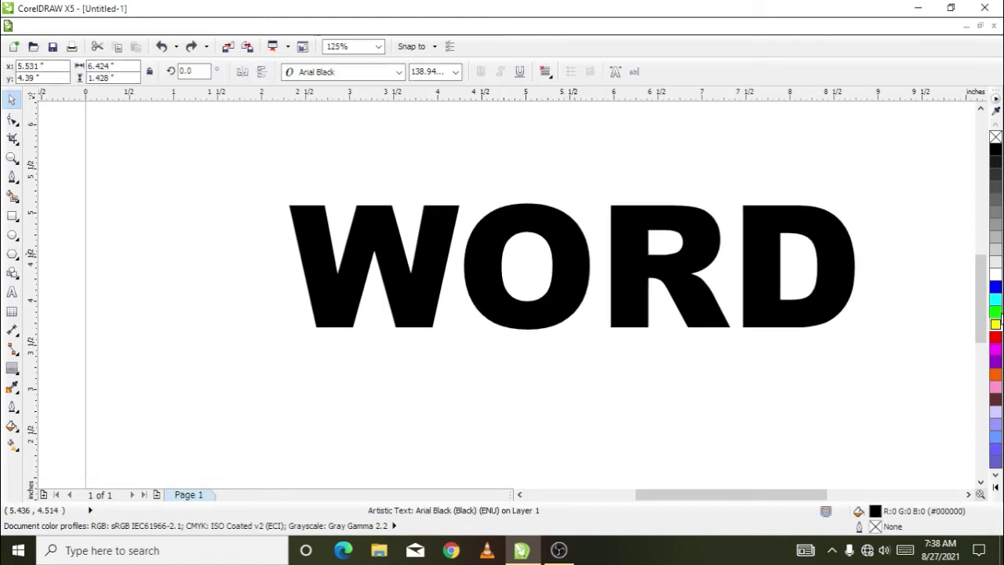
Step: Fill the text WORD with red, move it slightly up and left, and give it a black outline
left_click(996, 339)
left_click(711, 366)
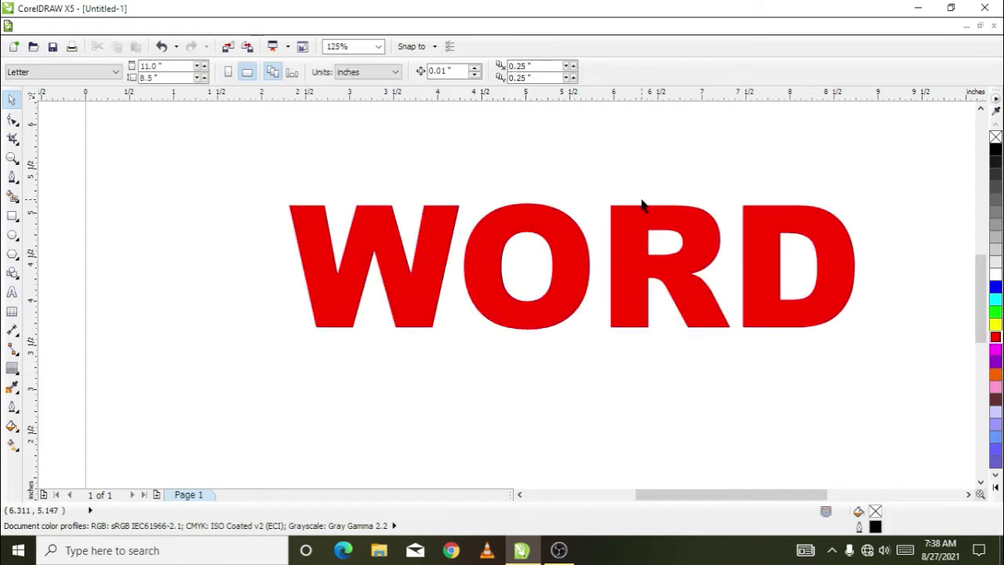
left_click_drag(619, 235, 609, 233)
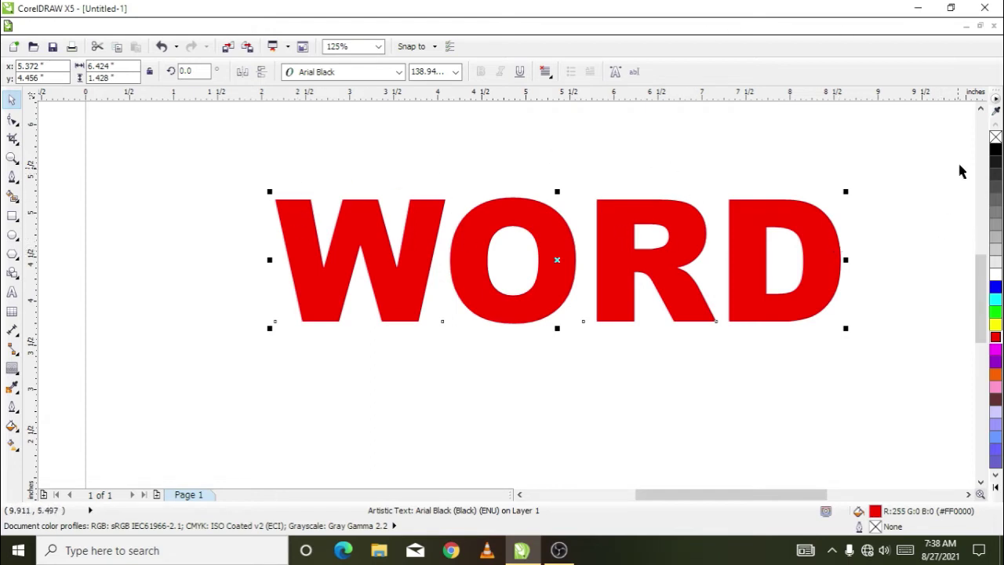
right_click(996, 151)
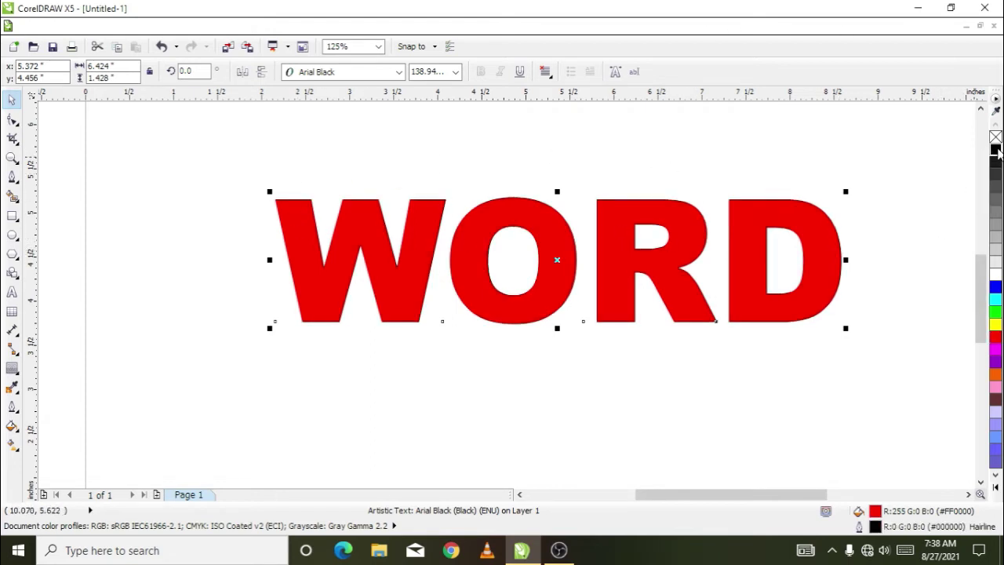
Step: Examine the thickness of the black outline along the edges of the red letters up close
scroll(634, 222, "up", 2)
scroll(630, 209, "up", 2)
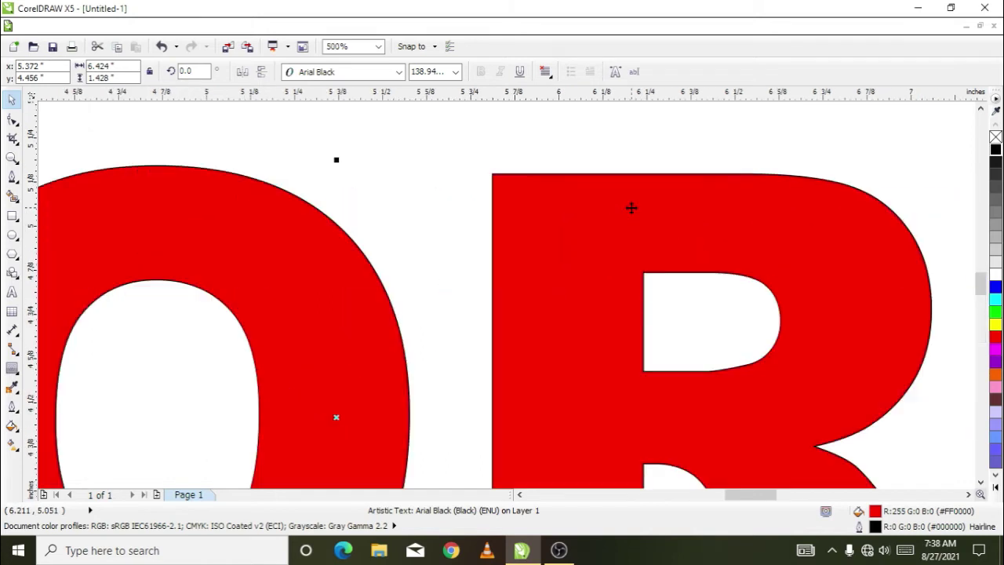
scroll(630, 208, "down", 5)
scroll(624, 226, "up", 2)
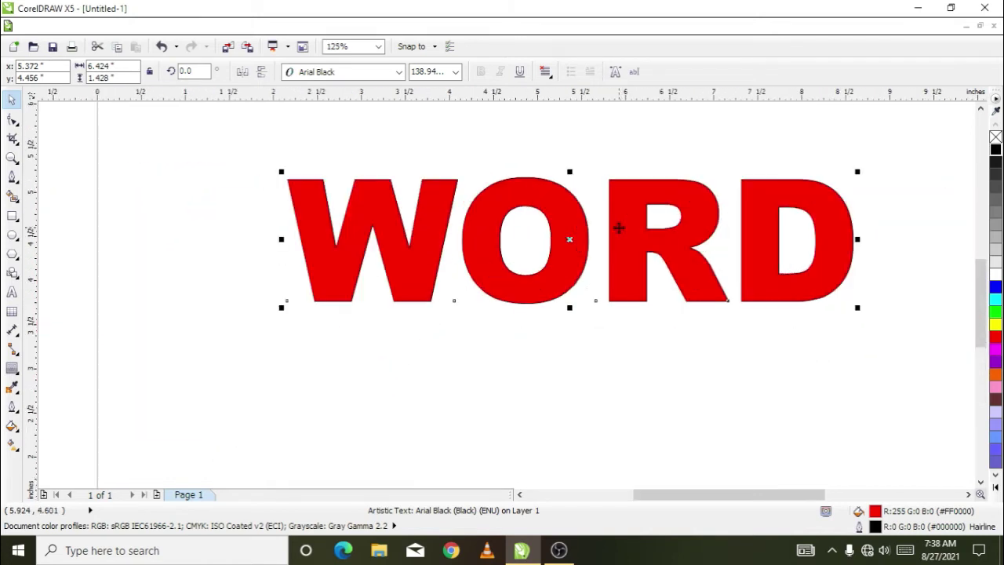
left_click(968, 494)
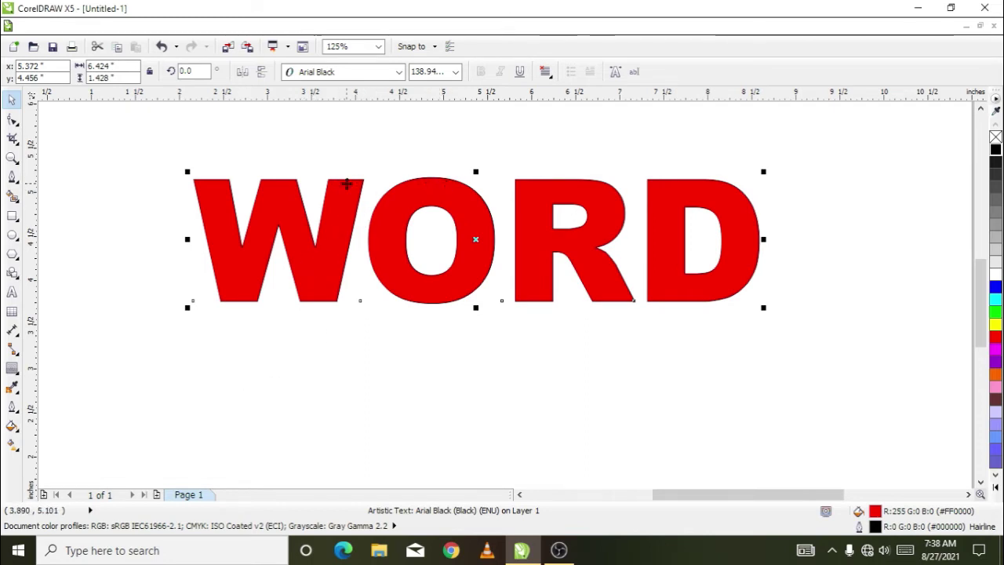
scroll(346, 183, "up", 4)
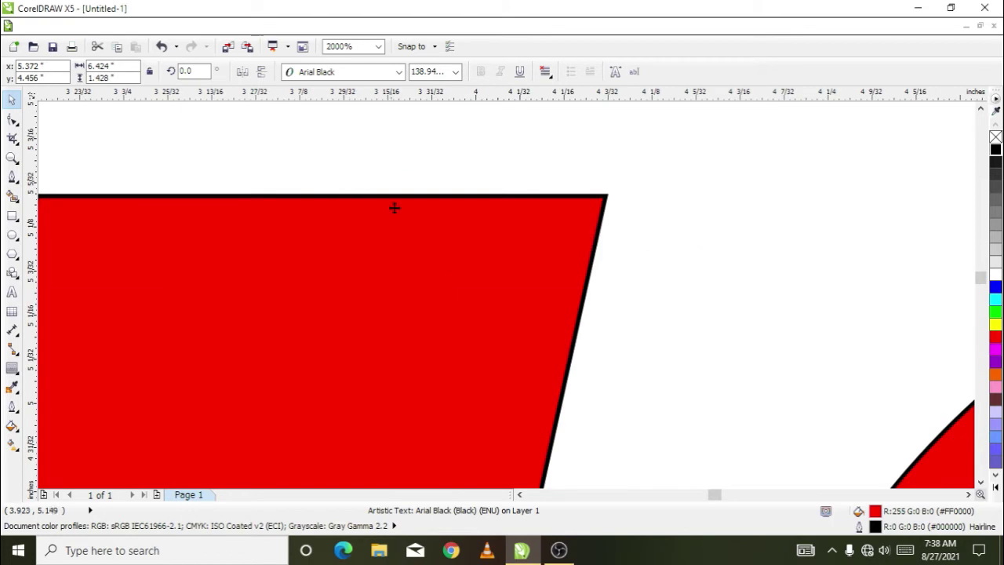
scroll(394, 207, "down", 1)
scroll(405, 212, "down", 2)
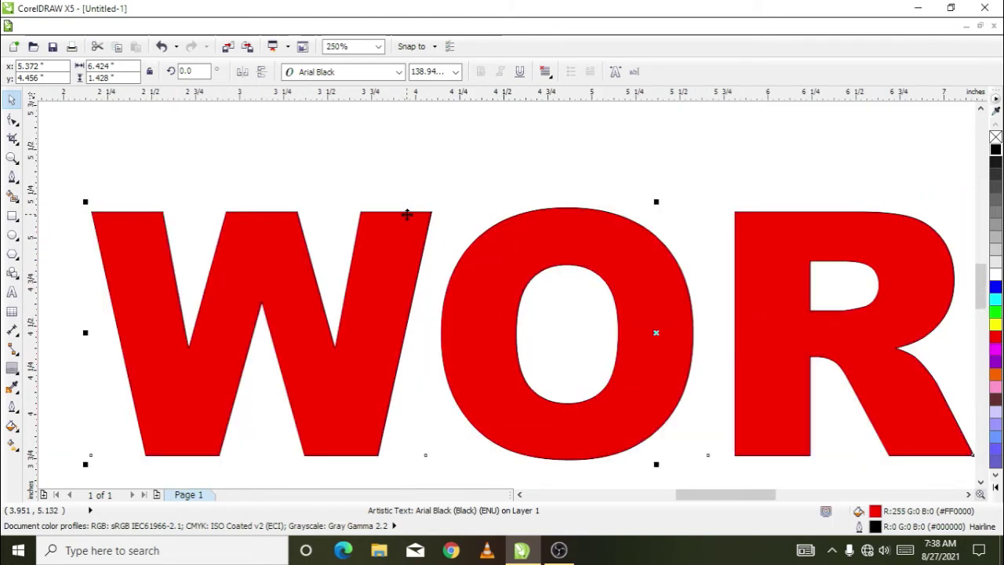
scroll(408, 214, "down", 2)
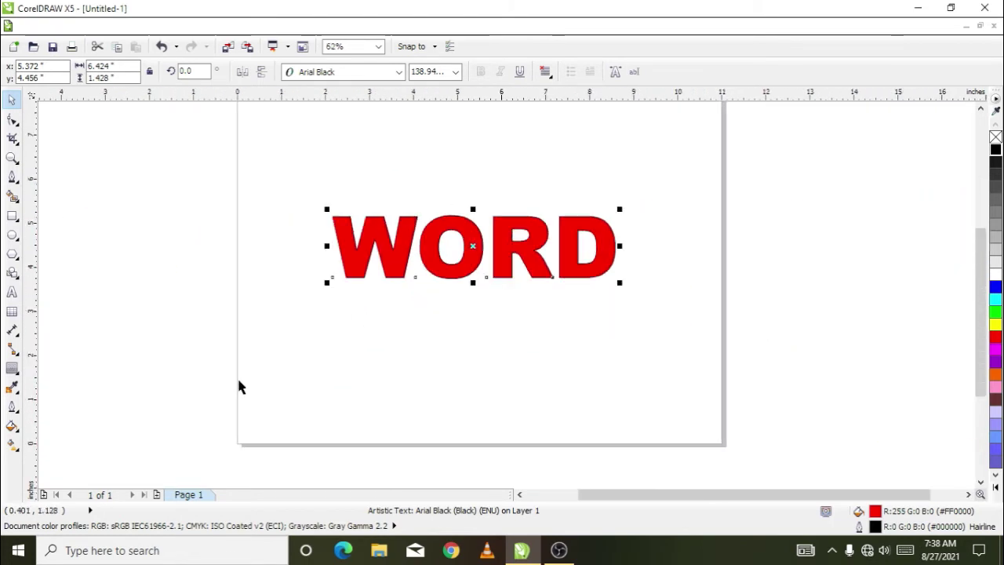
Step: Try a 2 pt outline on the text WORD, set the outline width to 4 pt, and move the text slightly down
left_click(13, 408)
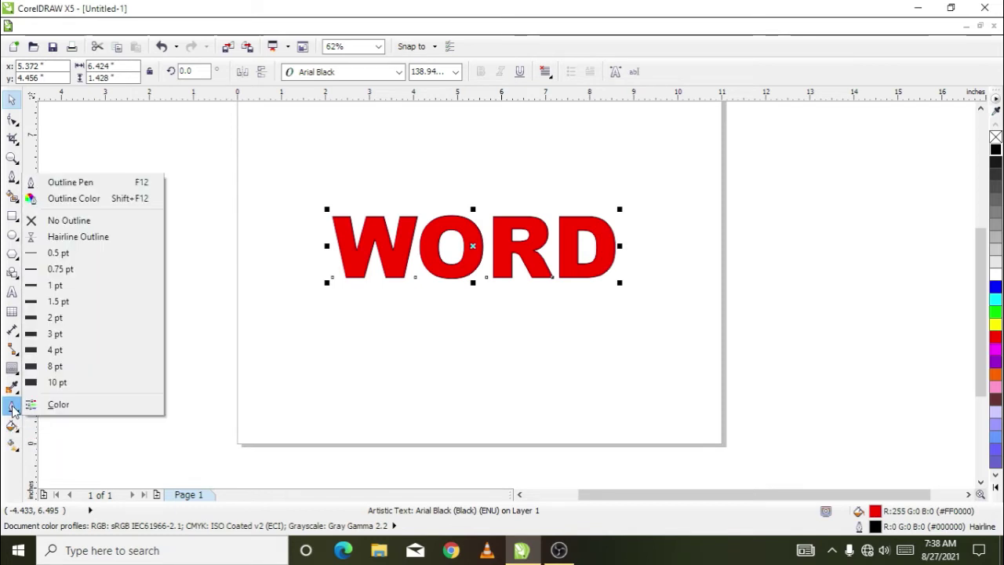
left_click(57, 325)
scroll(437, 250, "up", 2)
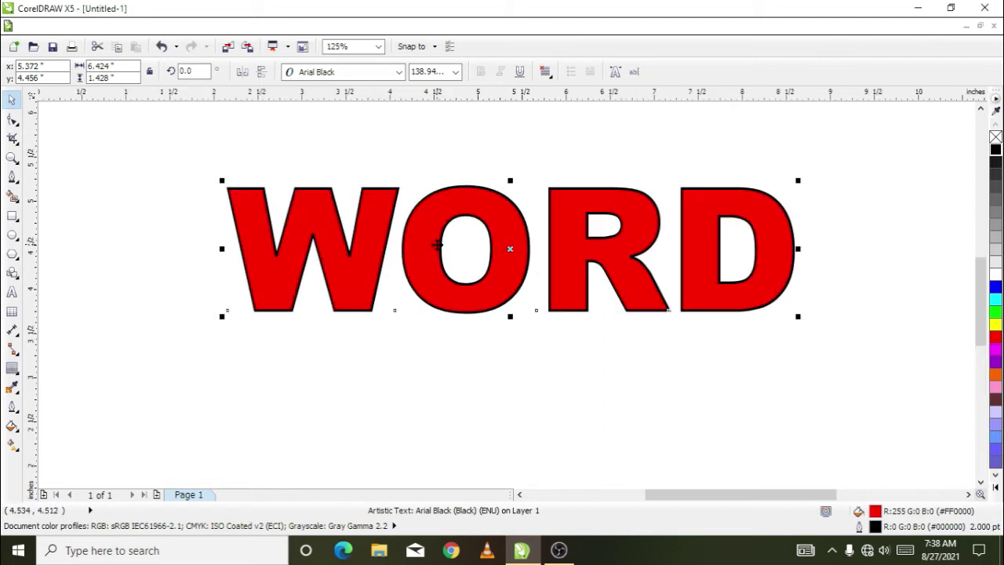
left_click(13, 407)
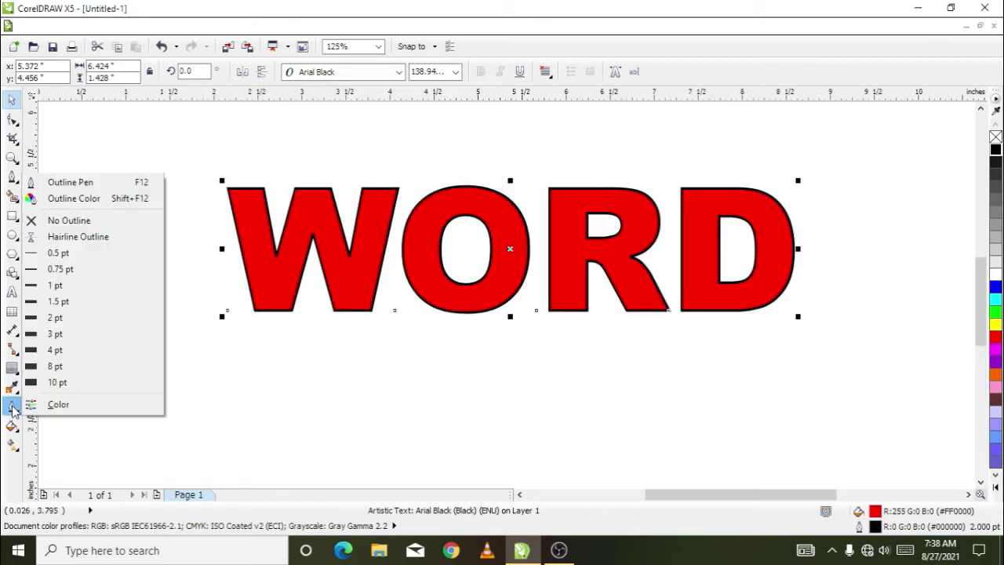
left_click(69, 351)
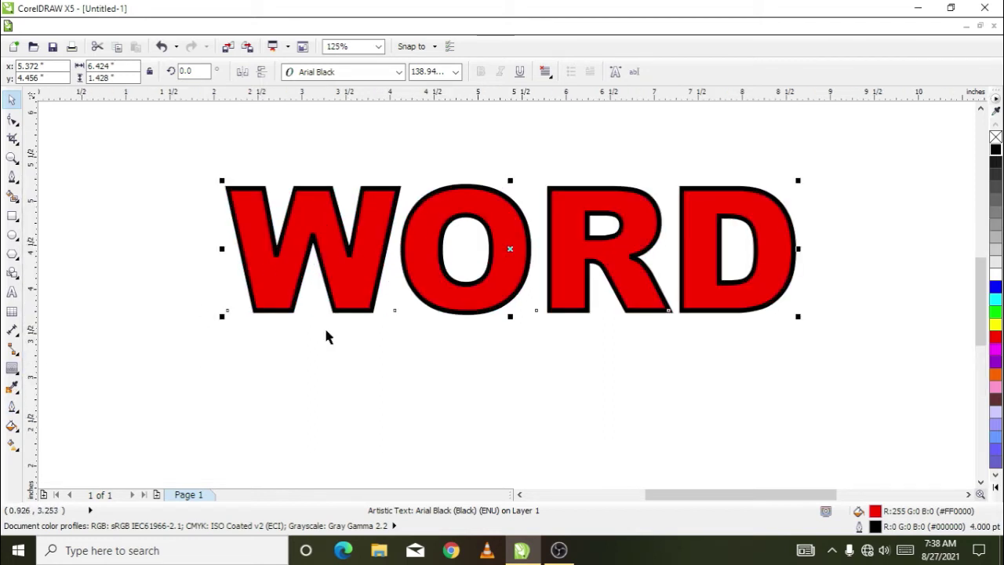
left_click(585, 377)
left_click_drag(168, 128, 878, 397)
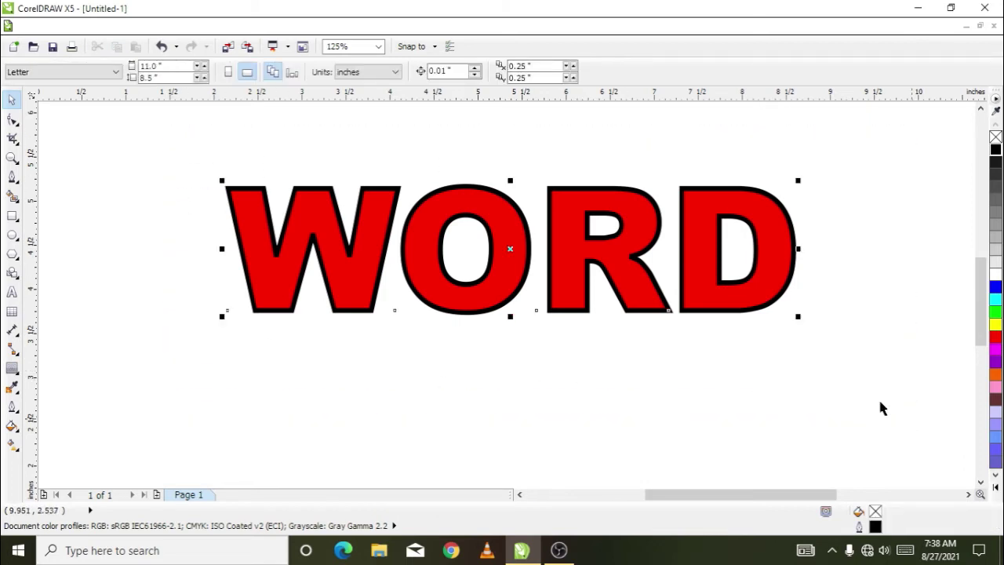
left_click_drag(524, 282, 525, 312)
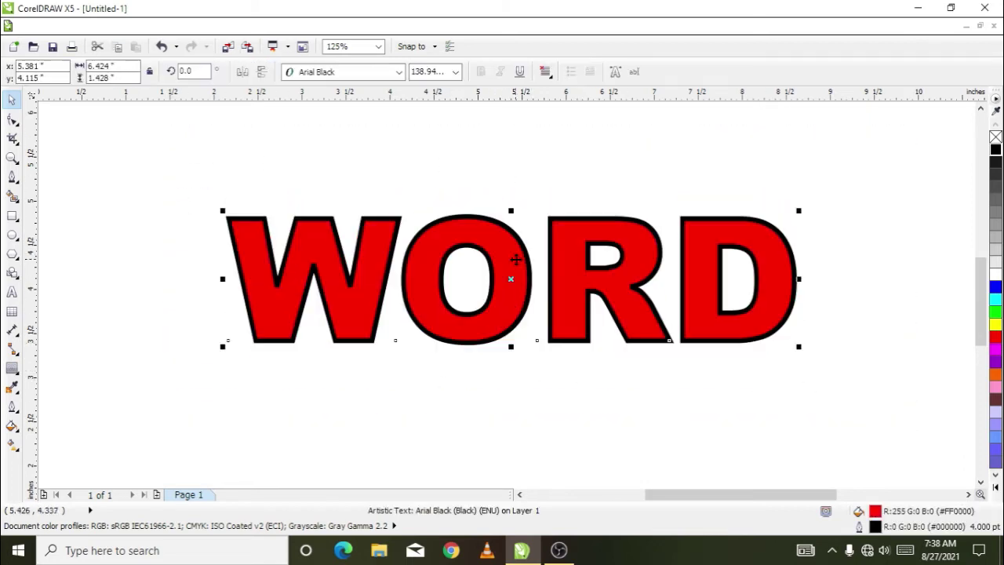
Step: Try blue, yellow and red as the text's outline colour, and set the outline back to black
right_click(995, 287)
right_click(995, 324)
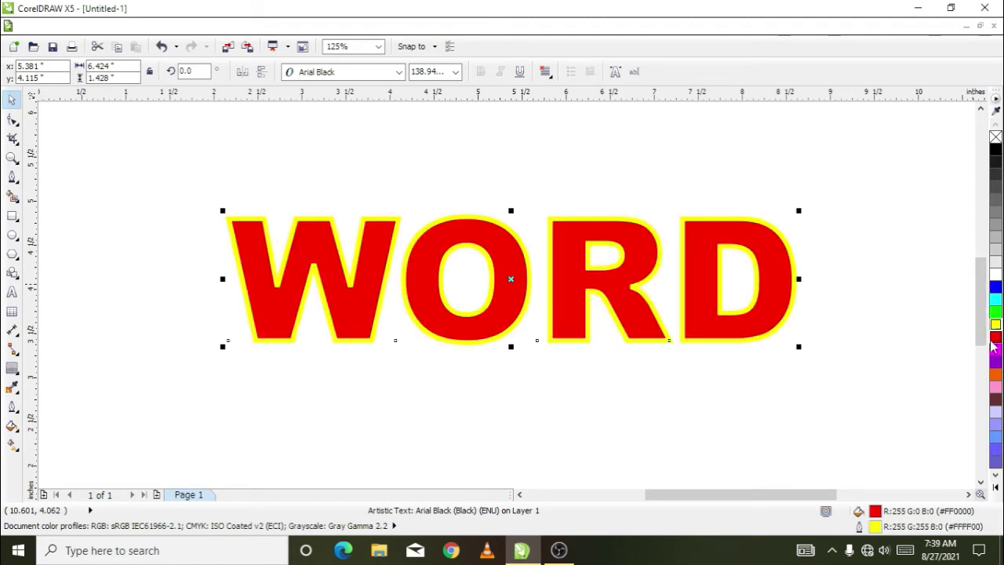
right_click(996, 338)
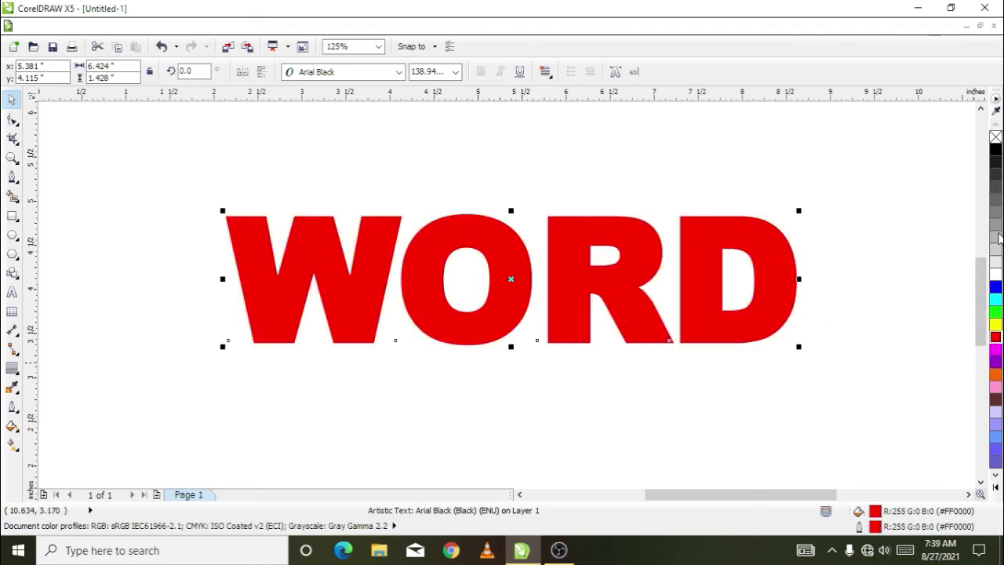
right_click(995, 149)
left_click(486, 400)
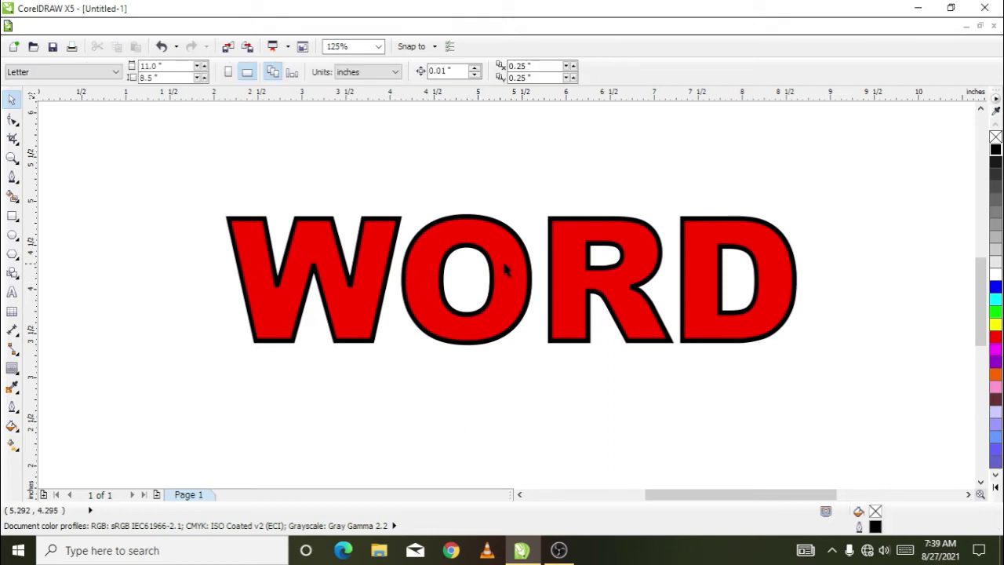
Step: Move the text WORD slightly up and convert its outline to an object
left_click_drag(502, 259, 508, 257)
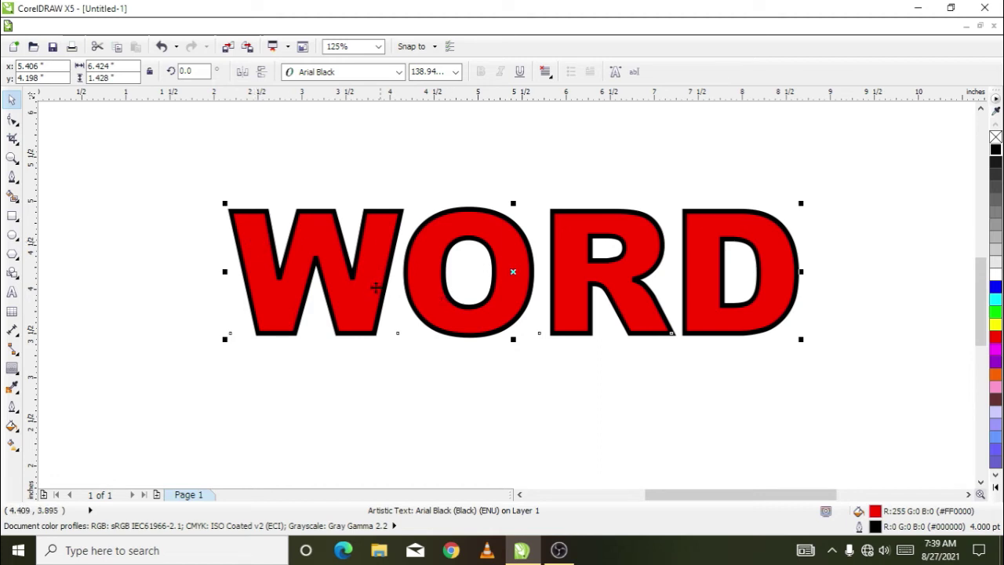
left_click(405, 165)
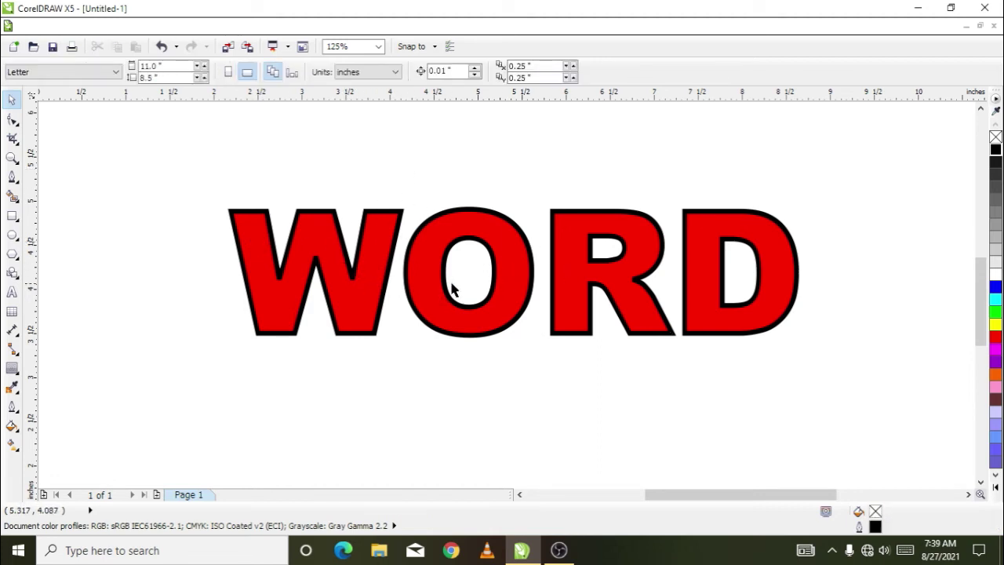
left_click(403, 210)
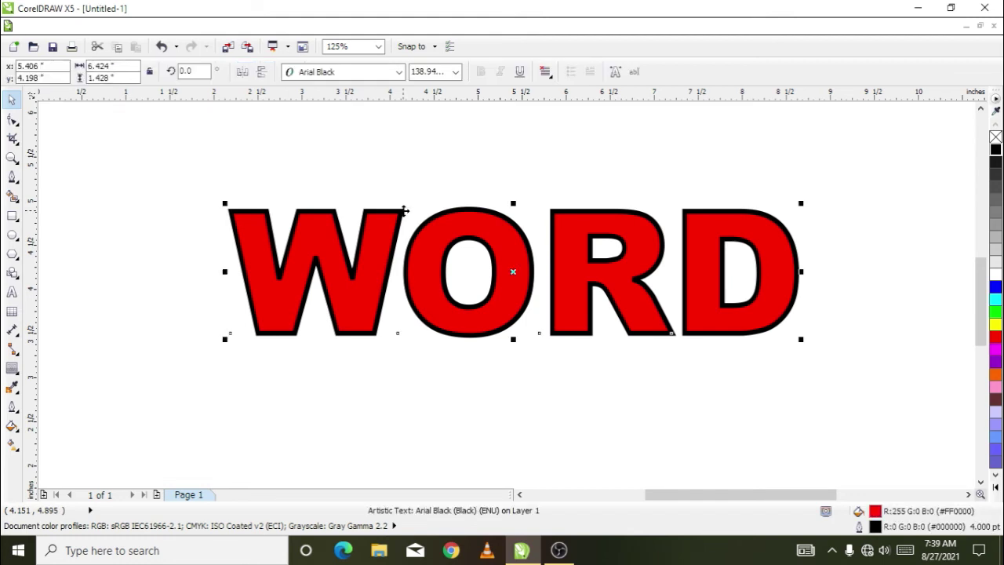
left_click(174, 27)
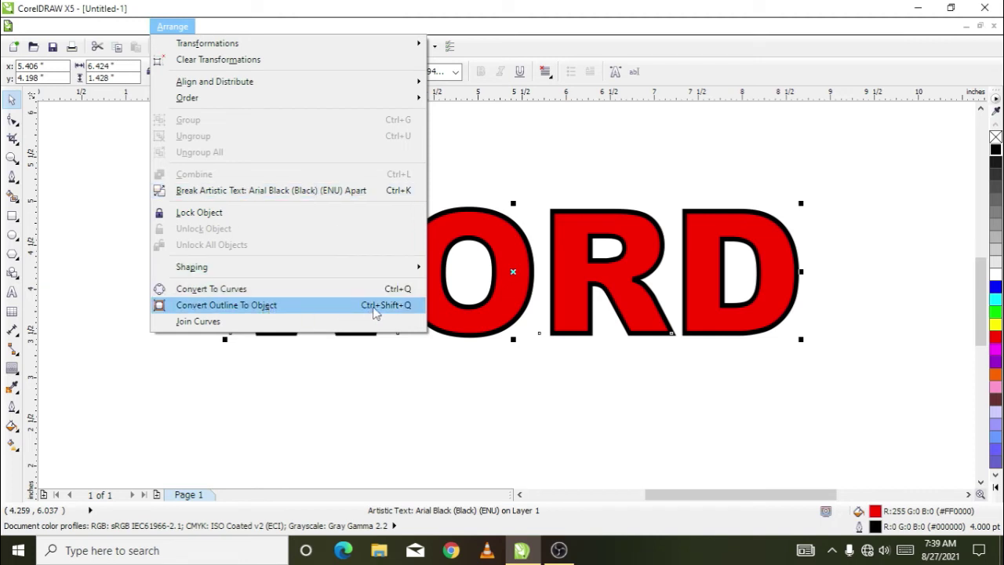
left_click(250, 305)
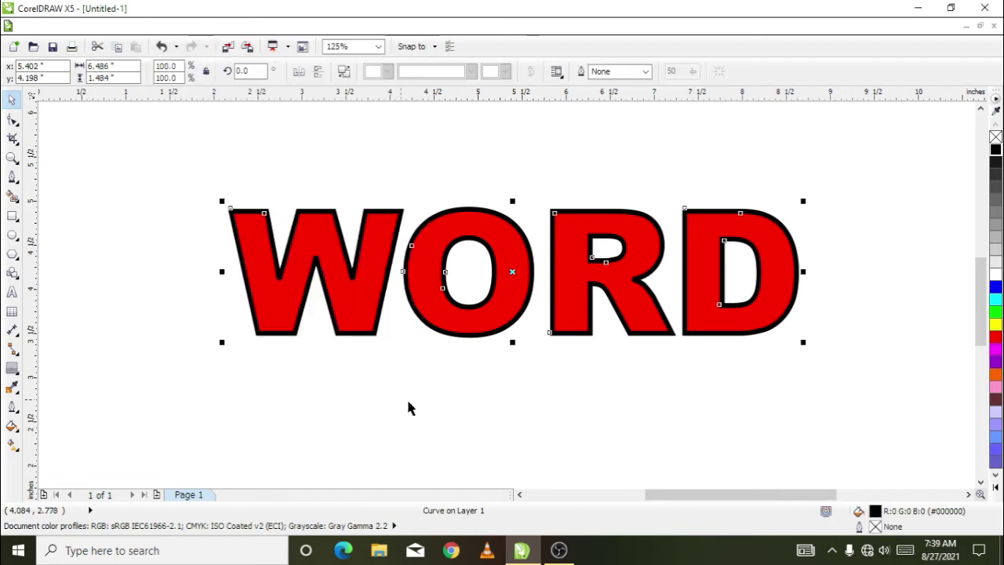
left_click(435, 396)
scroll(484, 349, "down", 2)
scroll(485, 361, "up", 2)
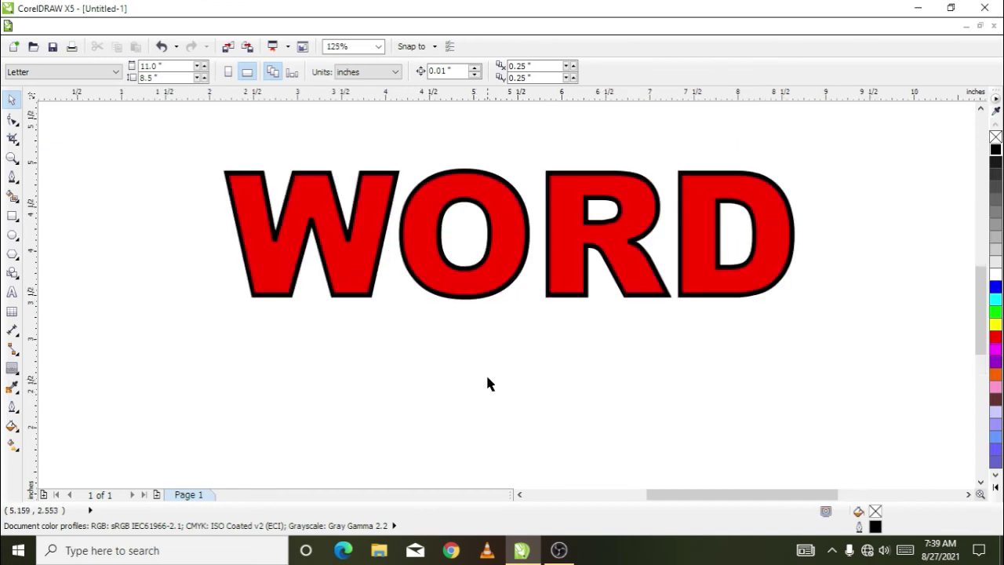
Step: Separate the converted black outline from the red lettering, placing it just below the red WORD and slightly to the right
scroll(466, 314, "down", 1)
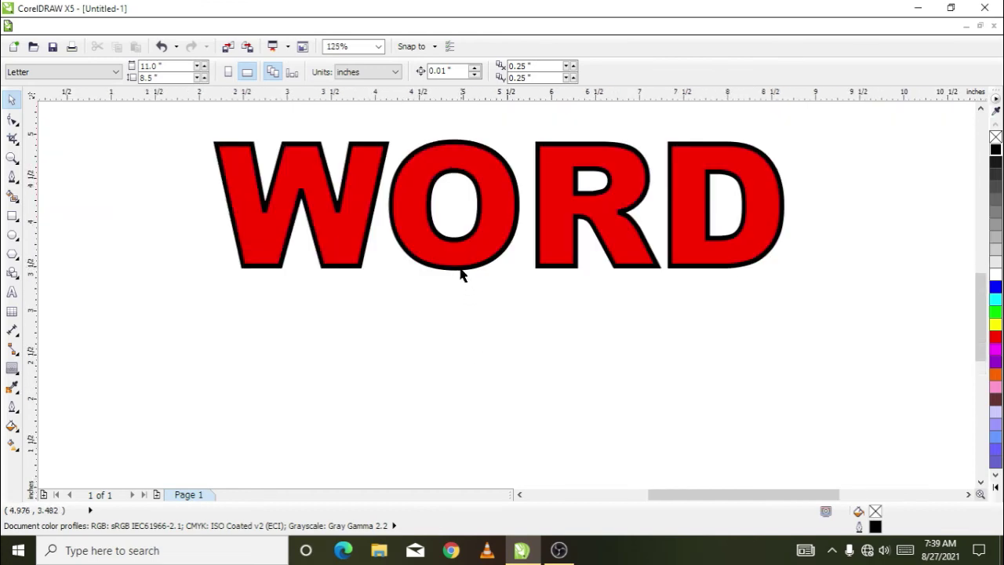
left_click_drag(460, 273, 459, 427)
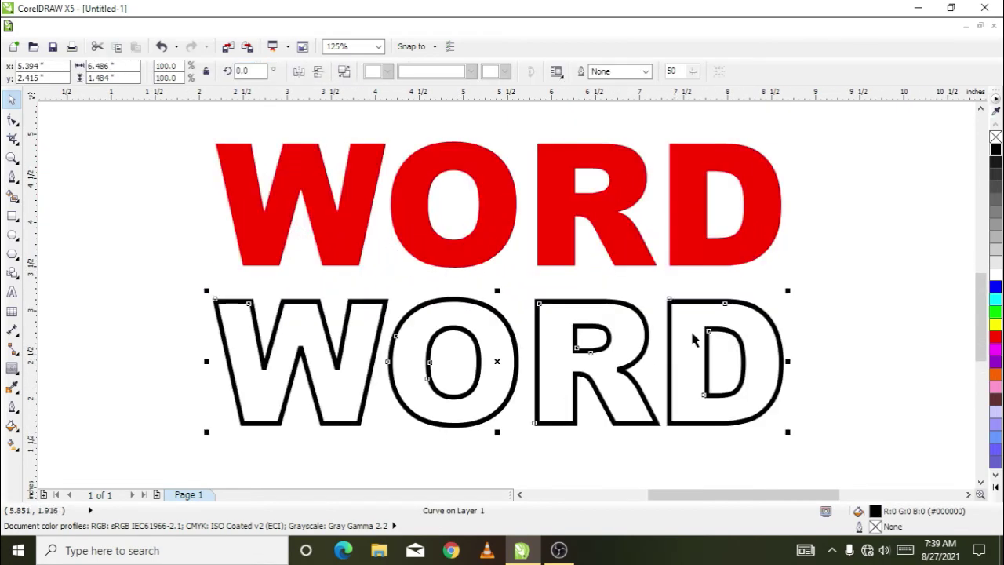
left_click(818, 301)
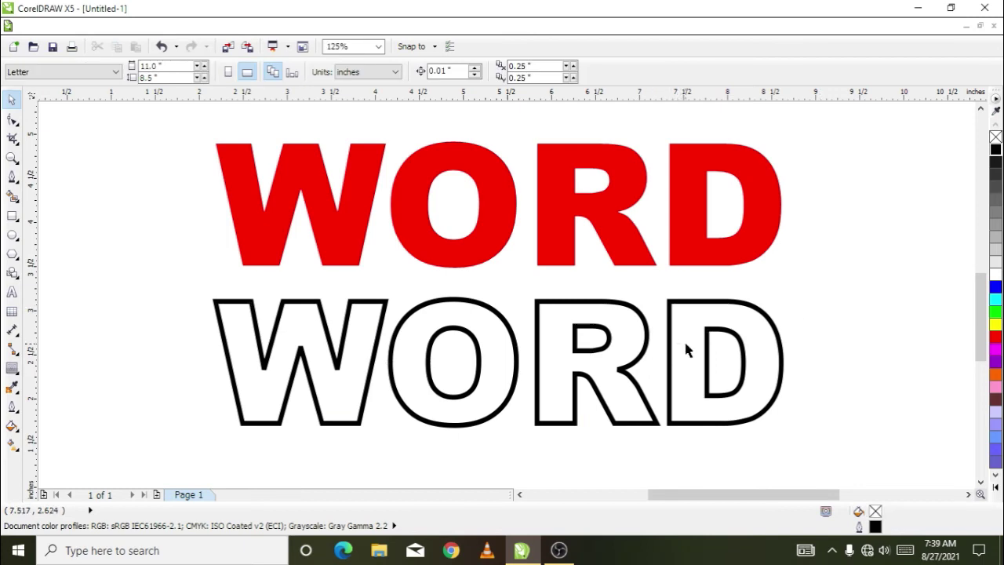
left_click_drag(673, 347, 677, 323)
left_click(563, 433)
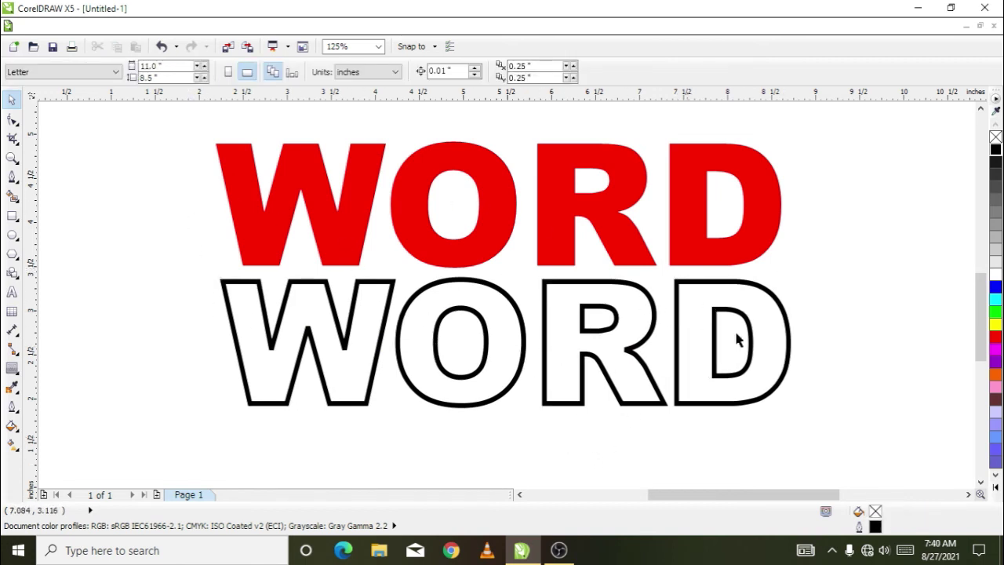
Step: Try blue, red and purple as the fill of the separated outline object, and set its fill to near-black #1A1A1A
left_click(700, 284)
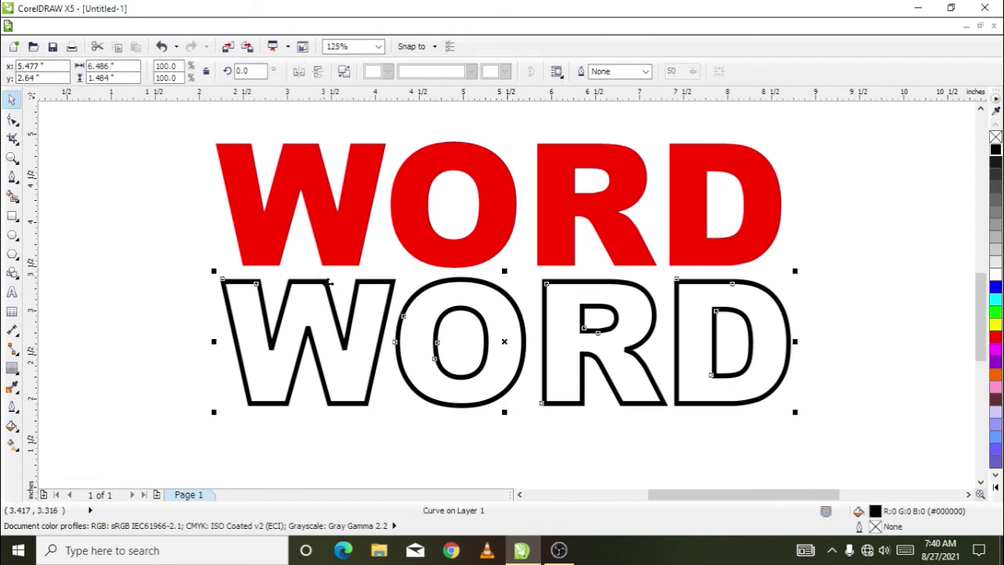
right_click(995, 288)
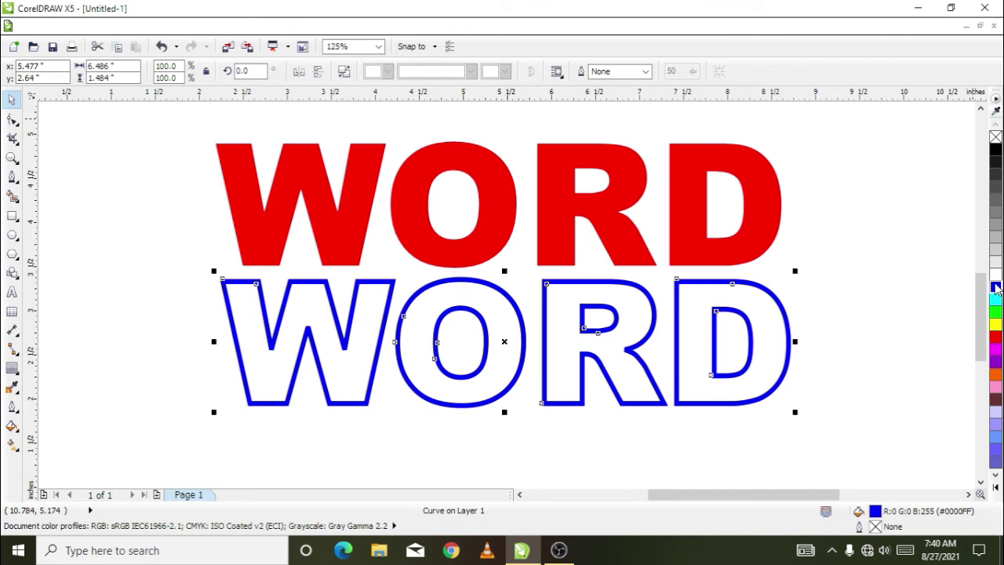
right_click(995, 337)
right_click(995, 362)
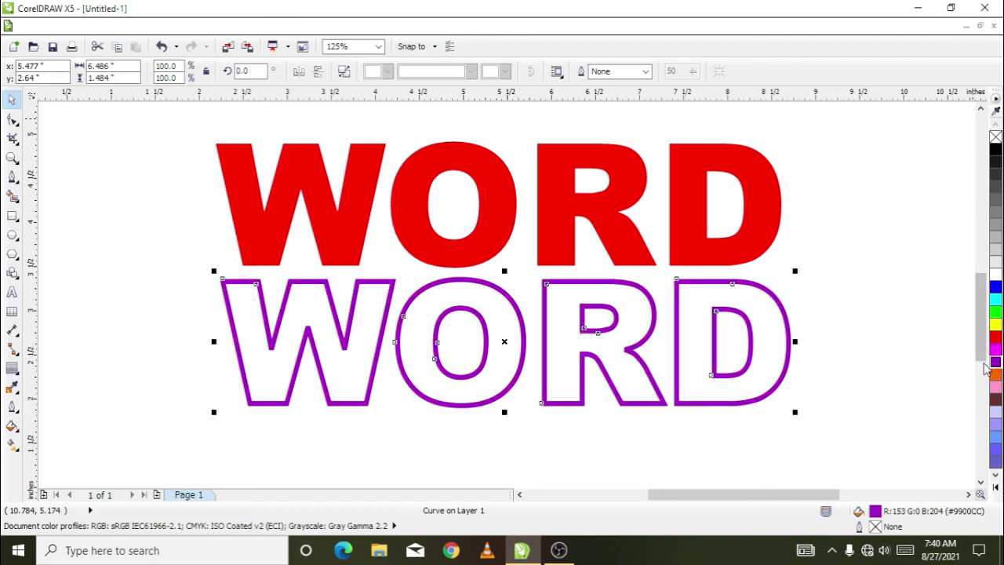
right_click(996, 149)
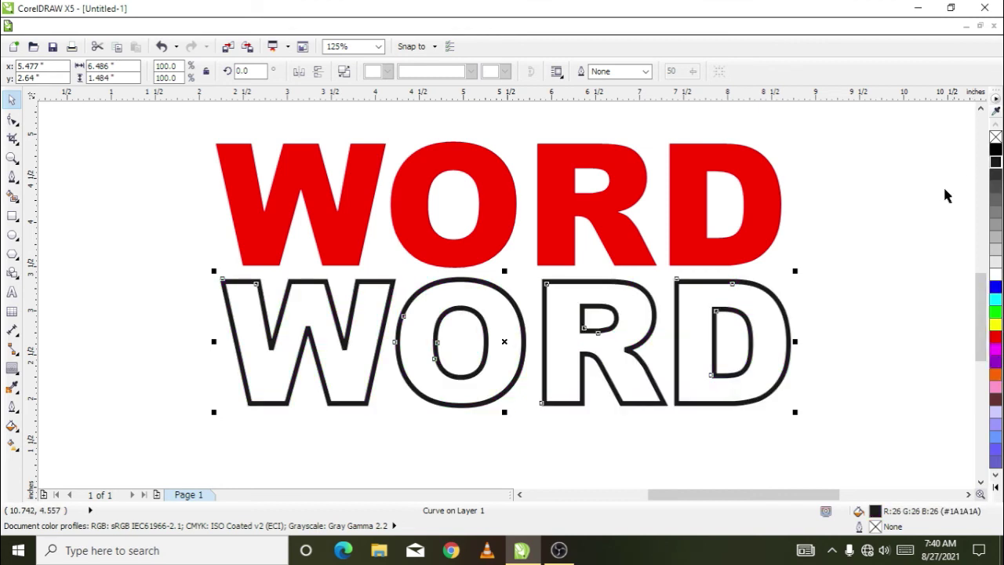
left_click(837, 267)
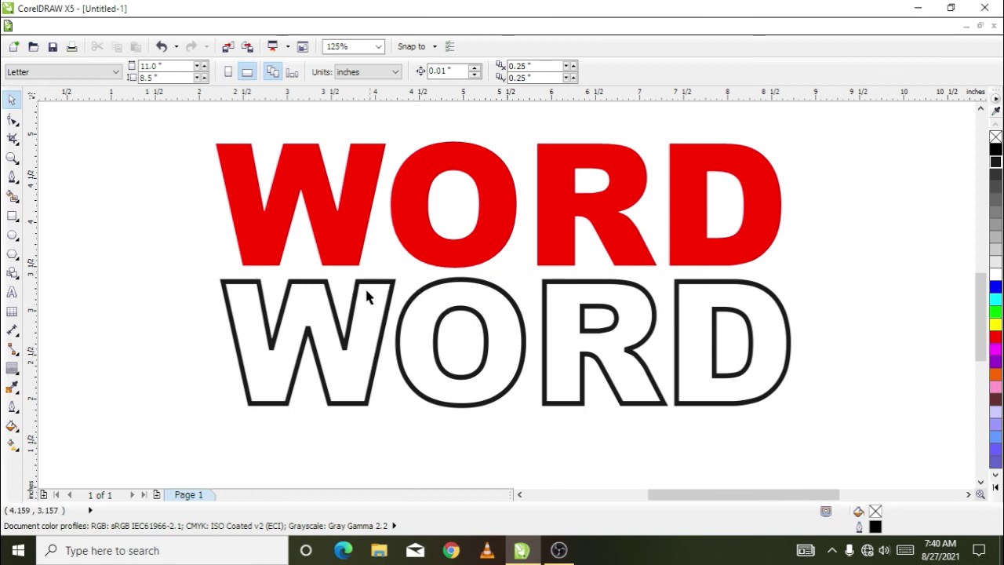
left_click(486, 289)
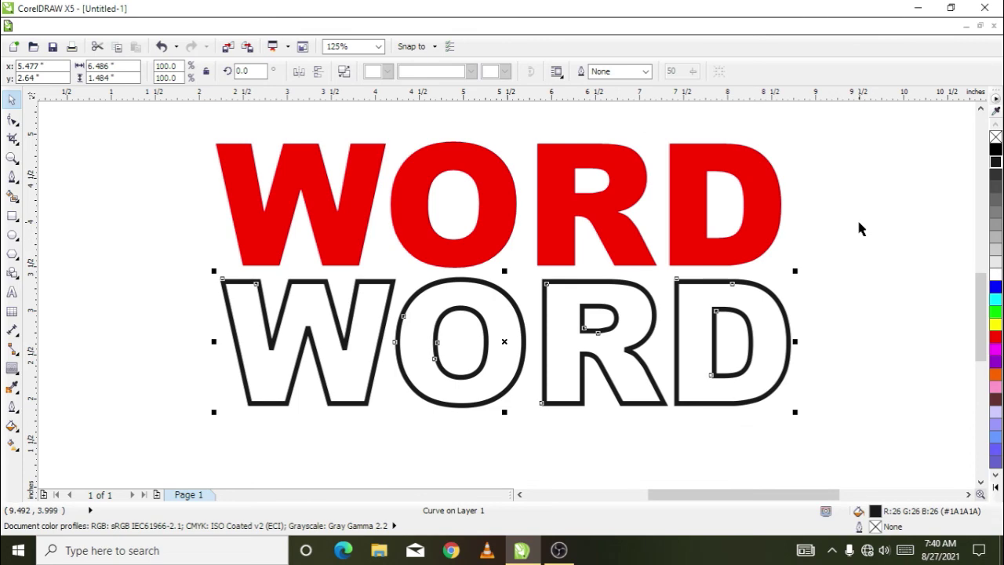